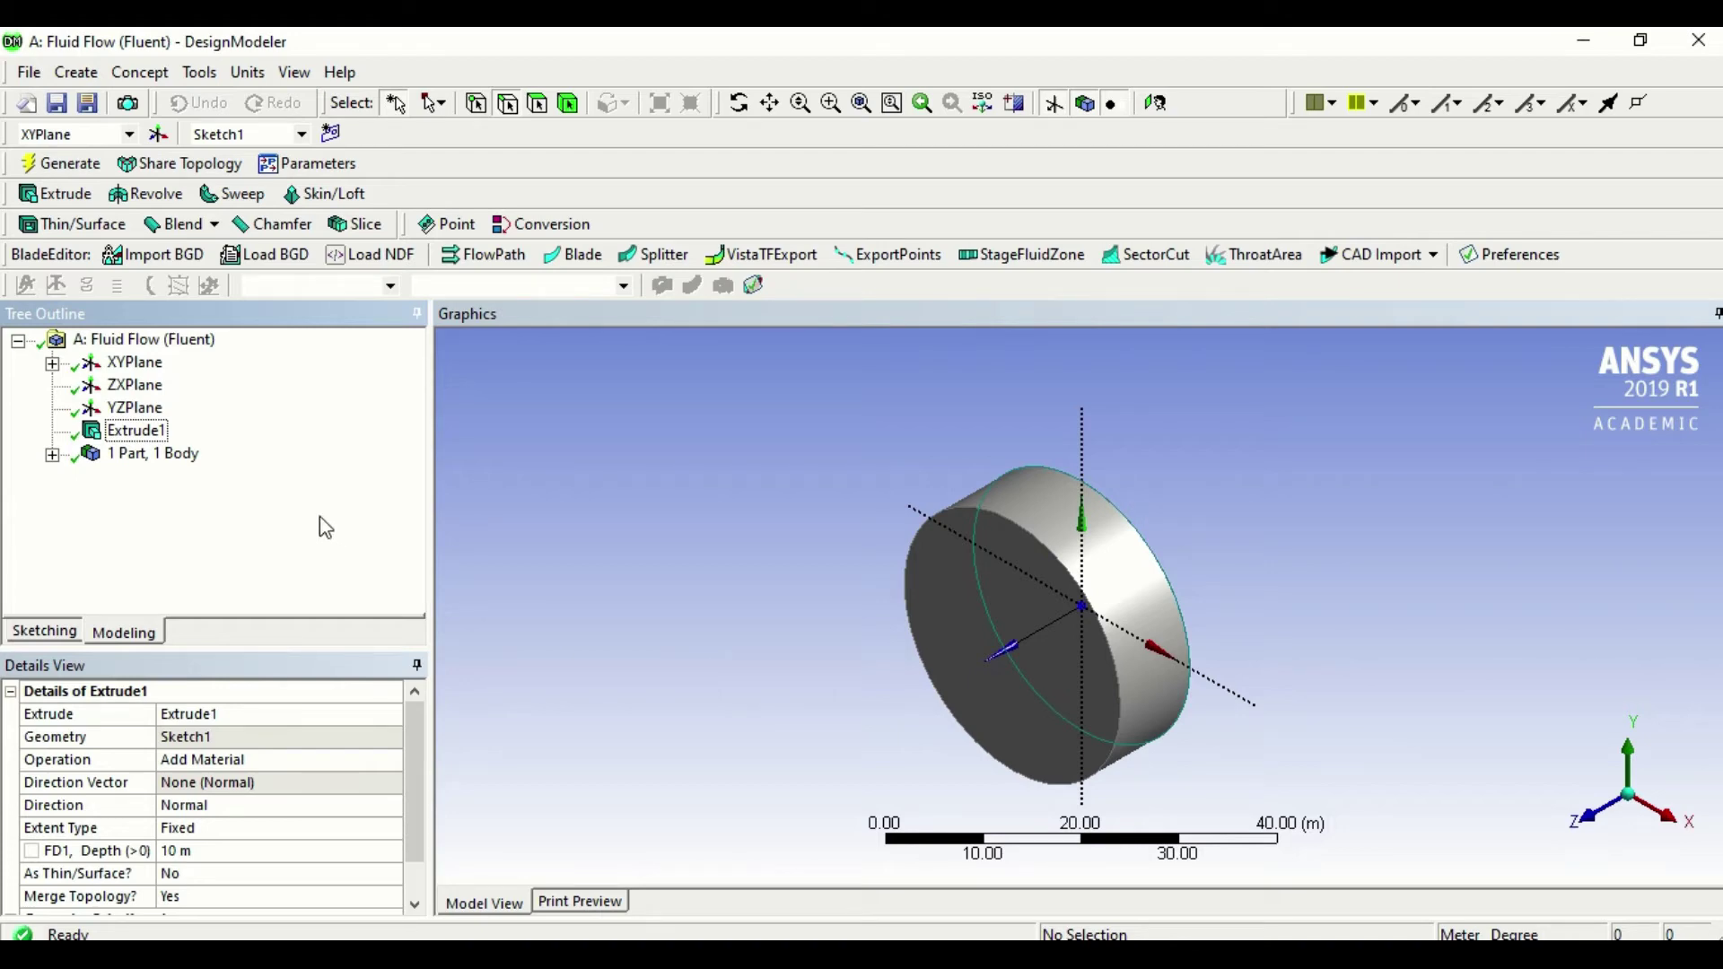
Add a box-shaped enclosure around the extruded cylinder, keeping the non-uniform 1 m cushions, and generate it
left_click(153, 77)
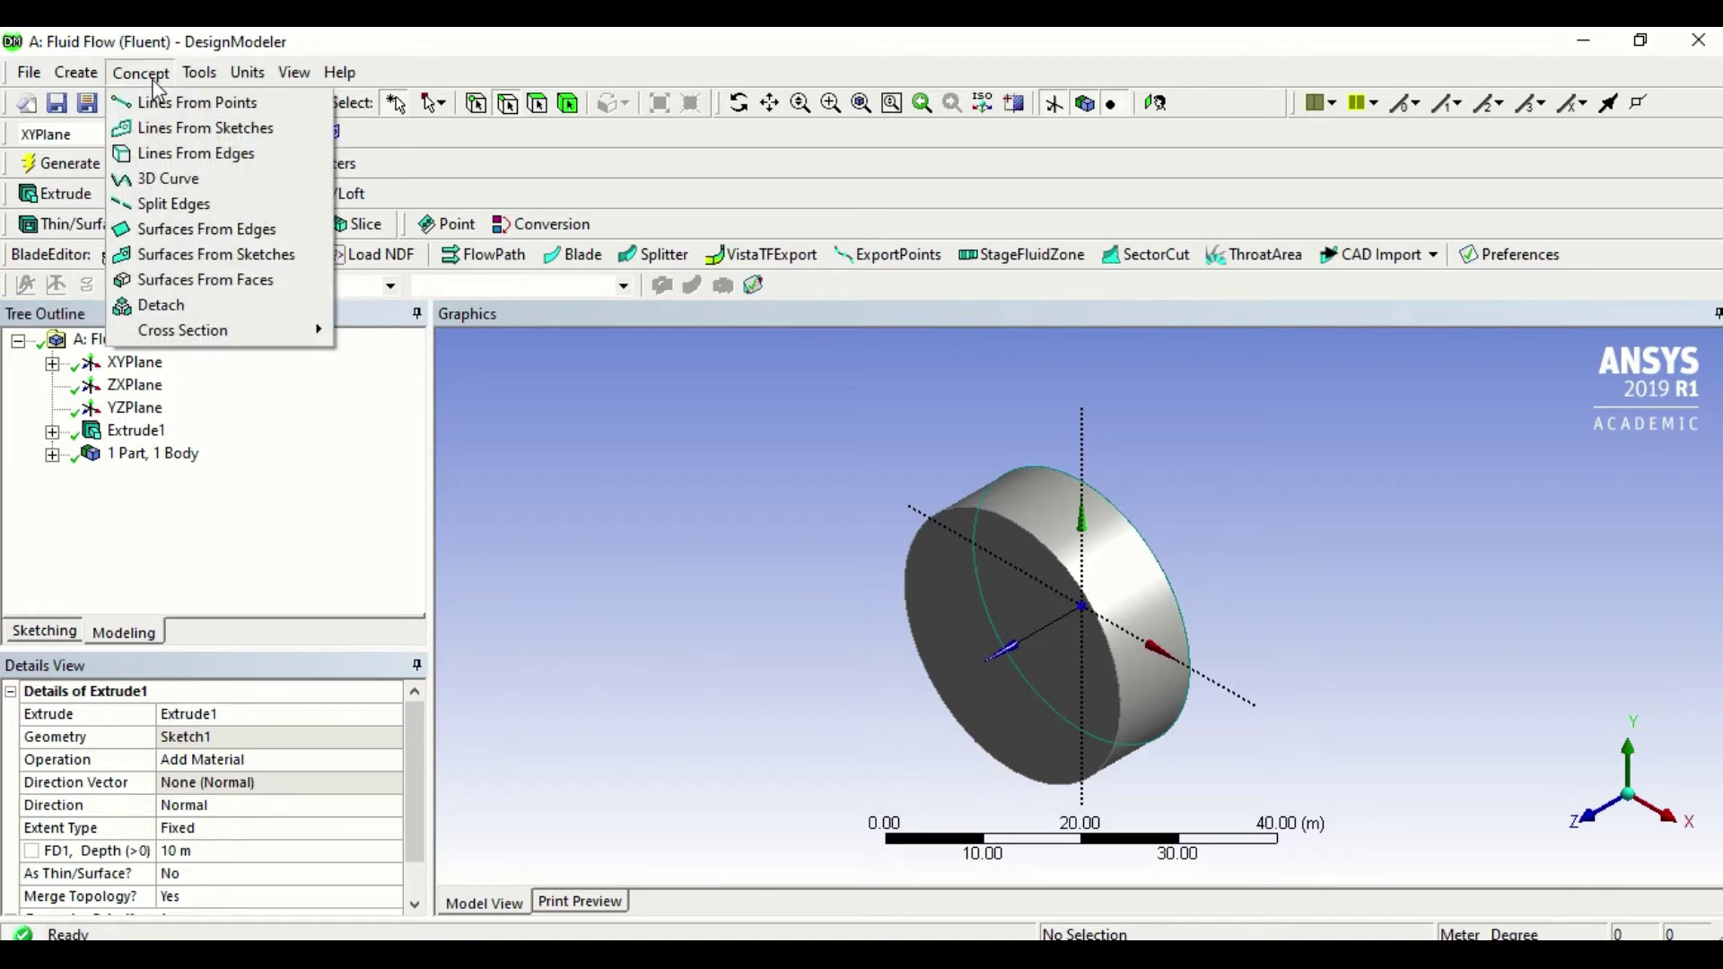
mouse_move(201, 79)
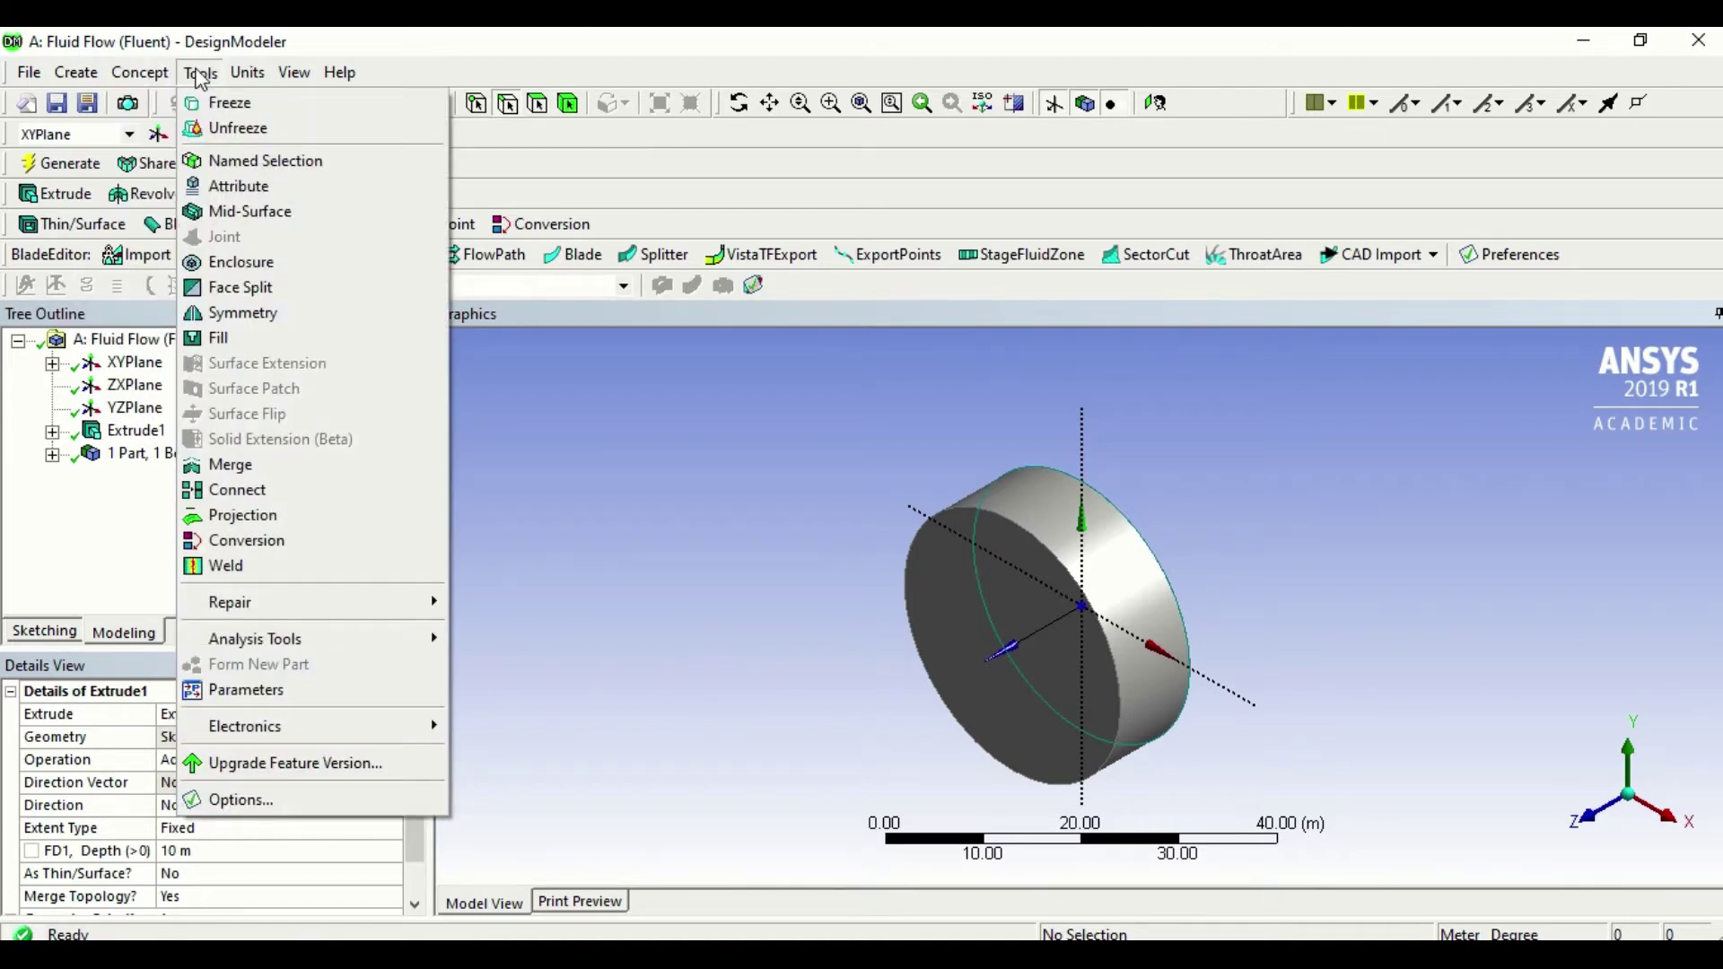
left_click(290, 263)
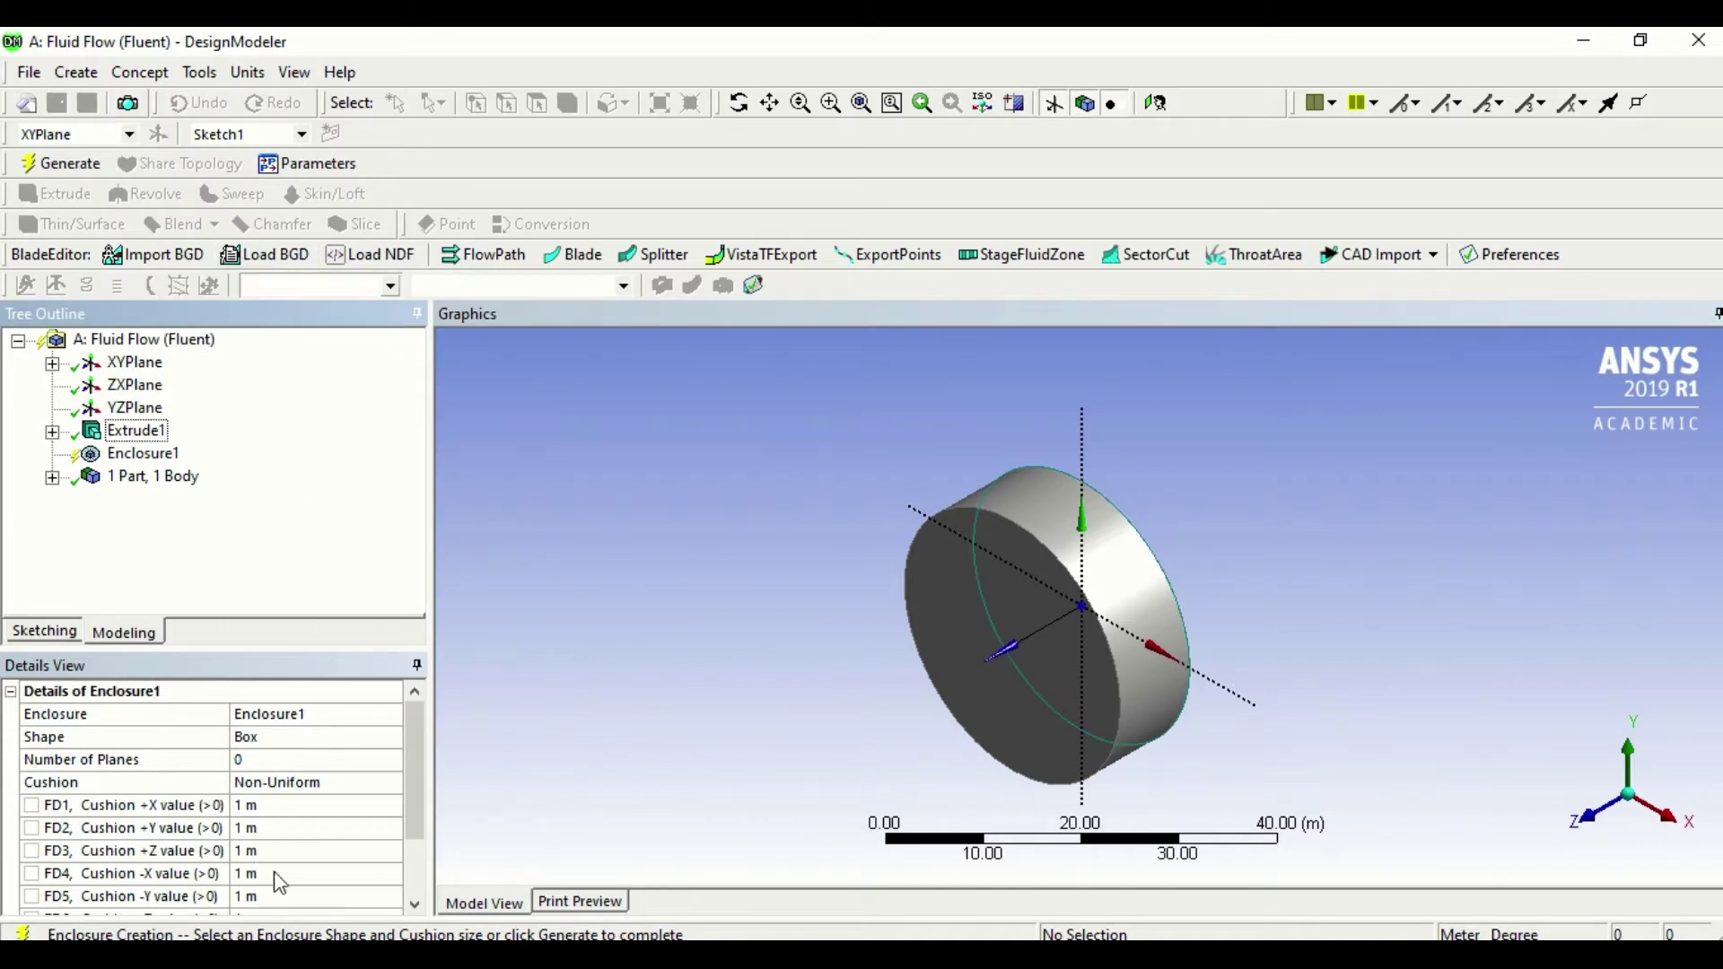
left_click(414, 771)
left_click_drag(412, 765, 412, 803)
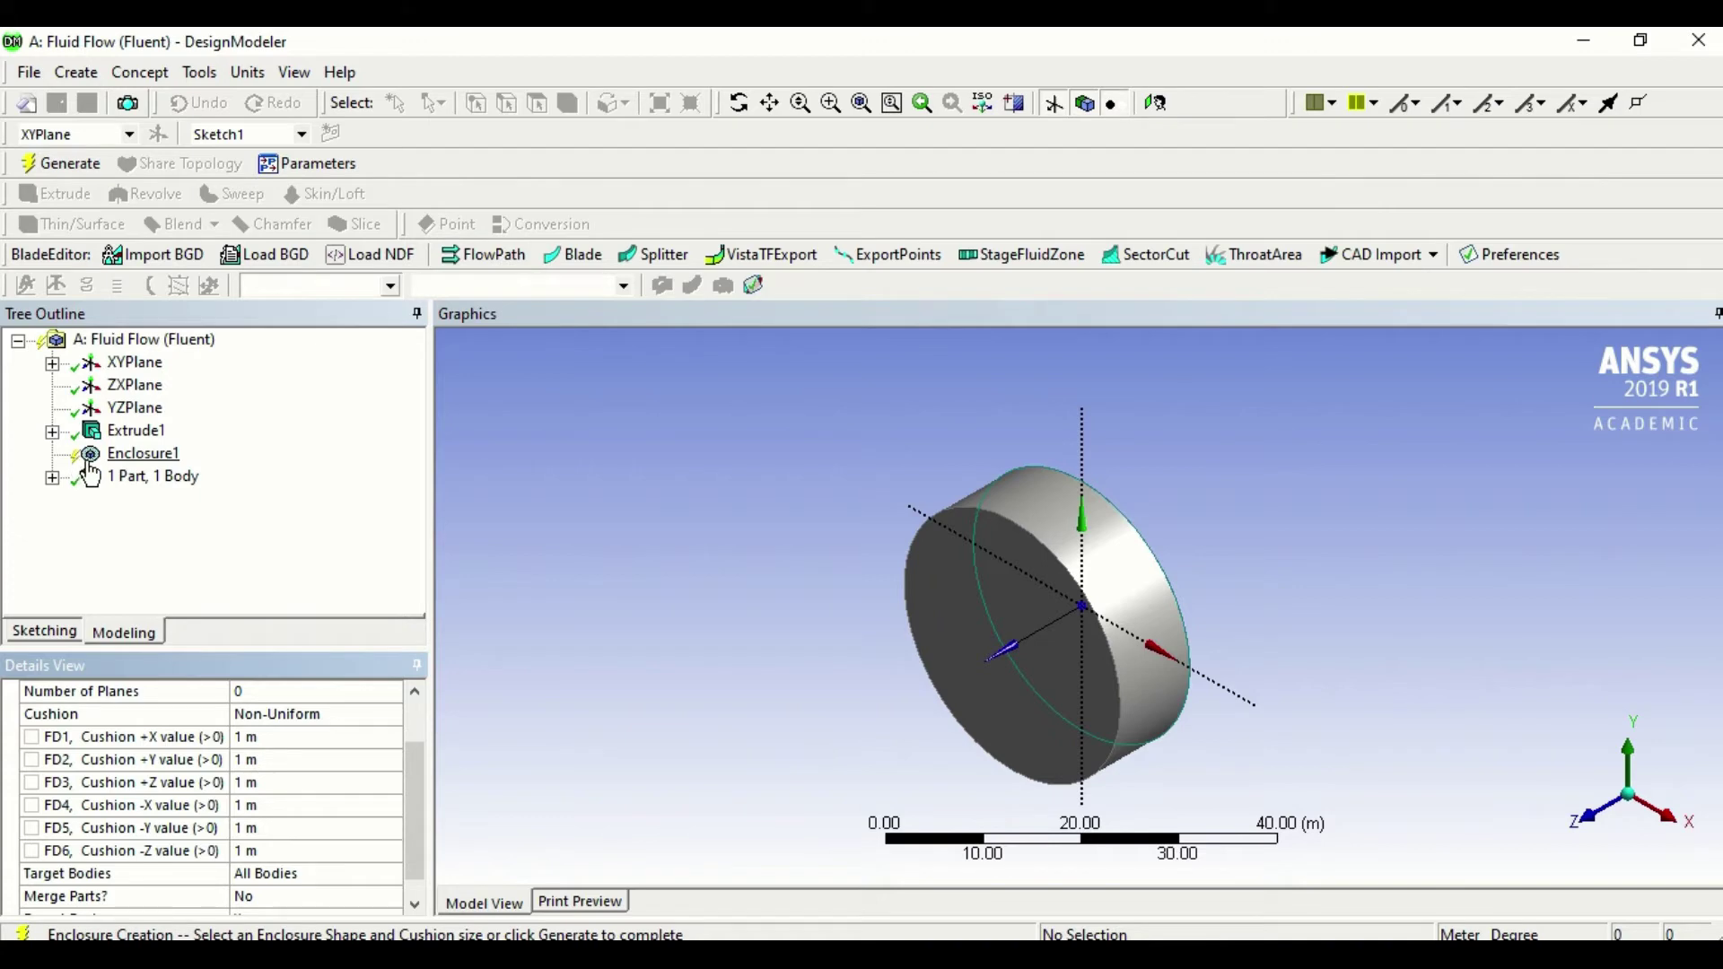
right_click(145, 463)
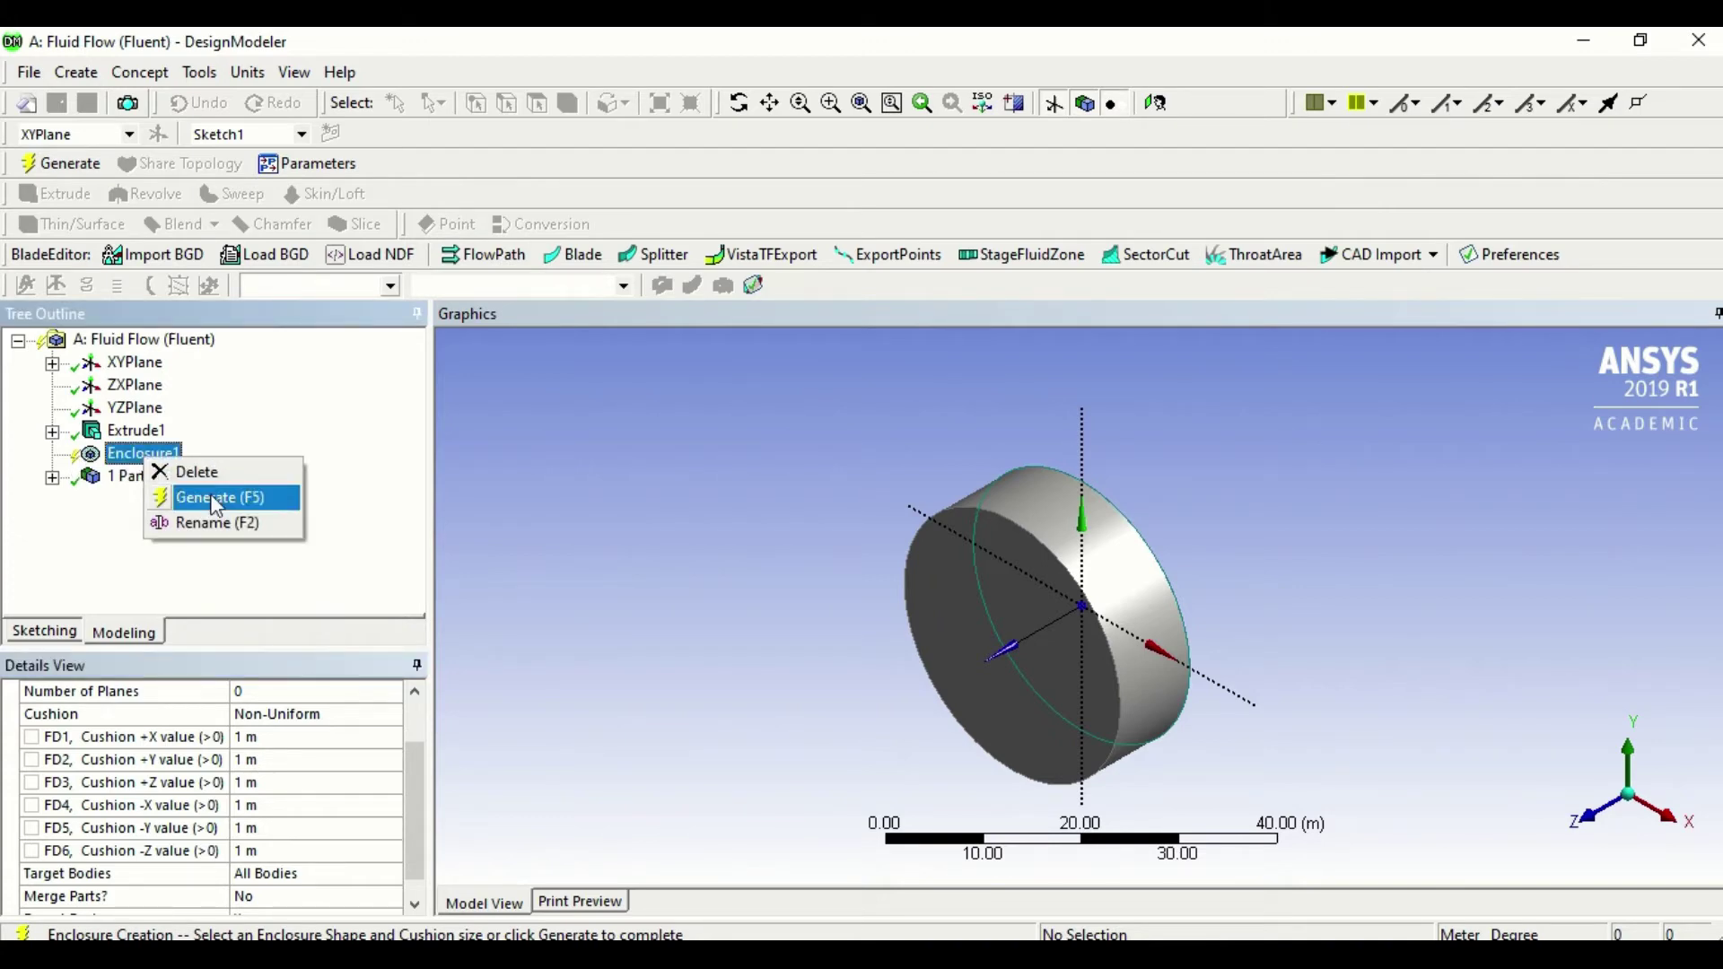
left_click(215, 500)
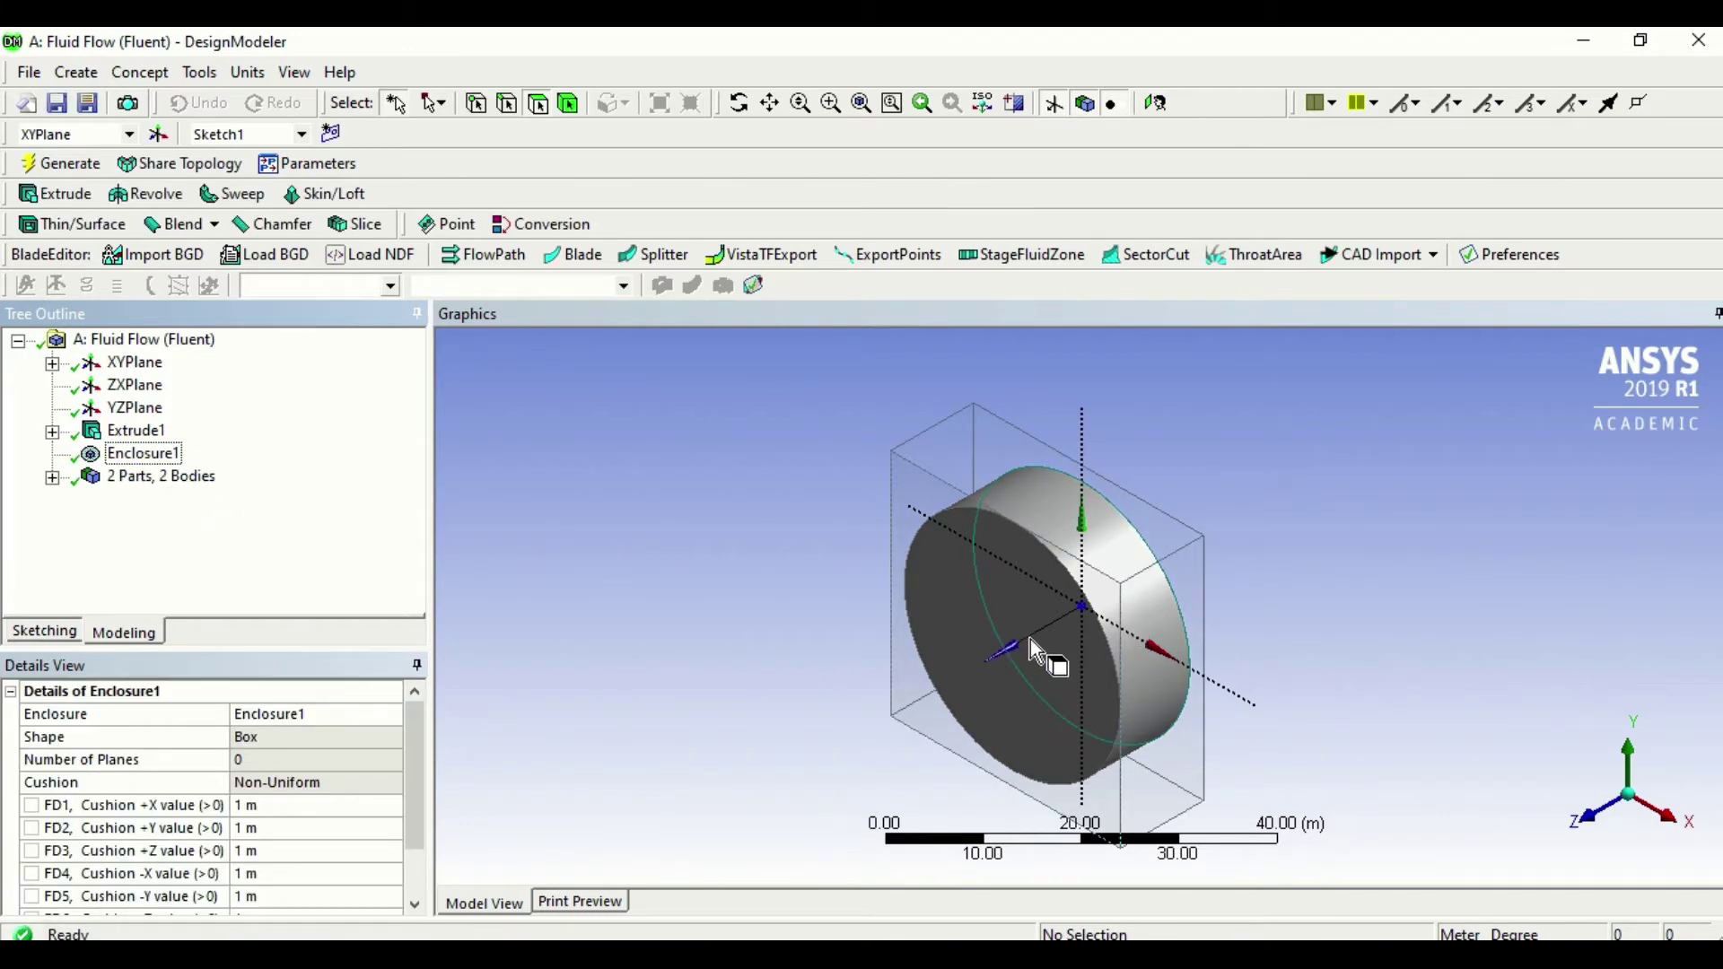
middle_click_drag(1031, 639, 875, 600)
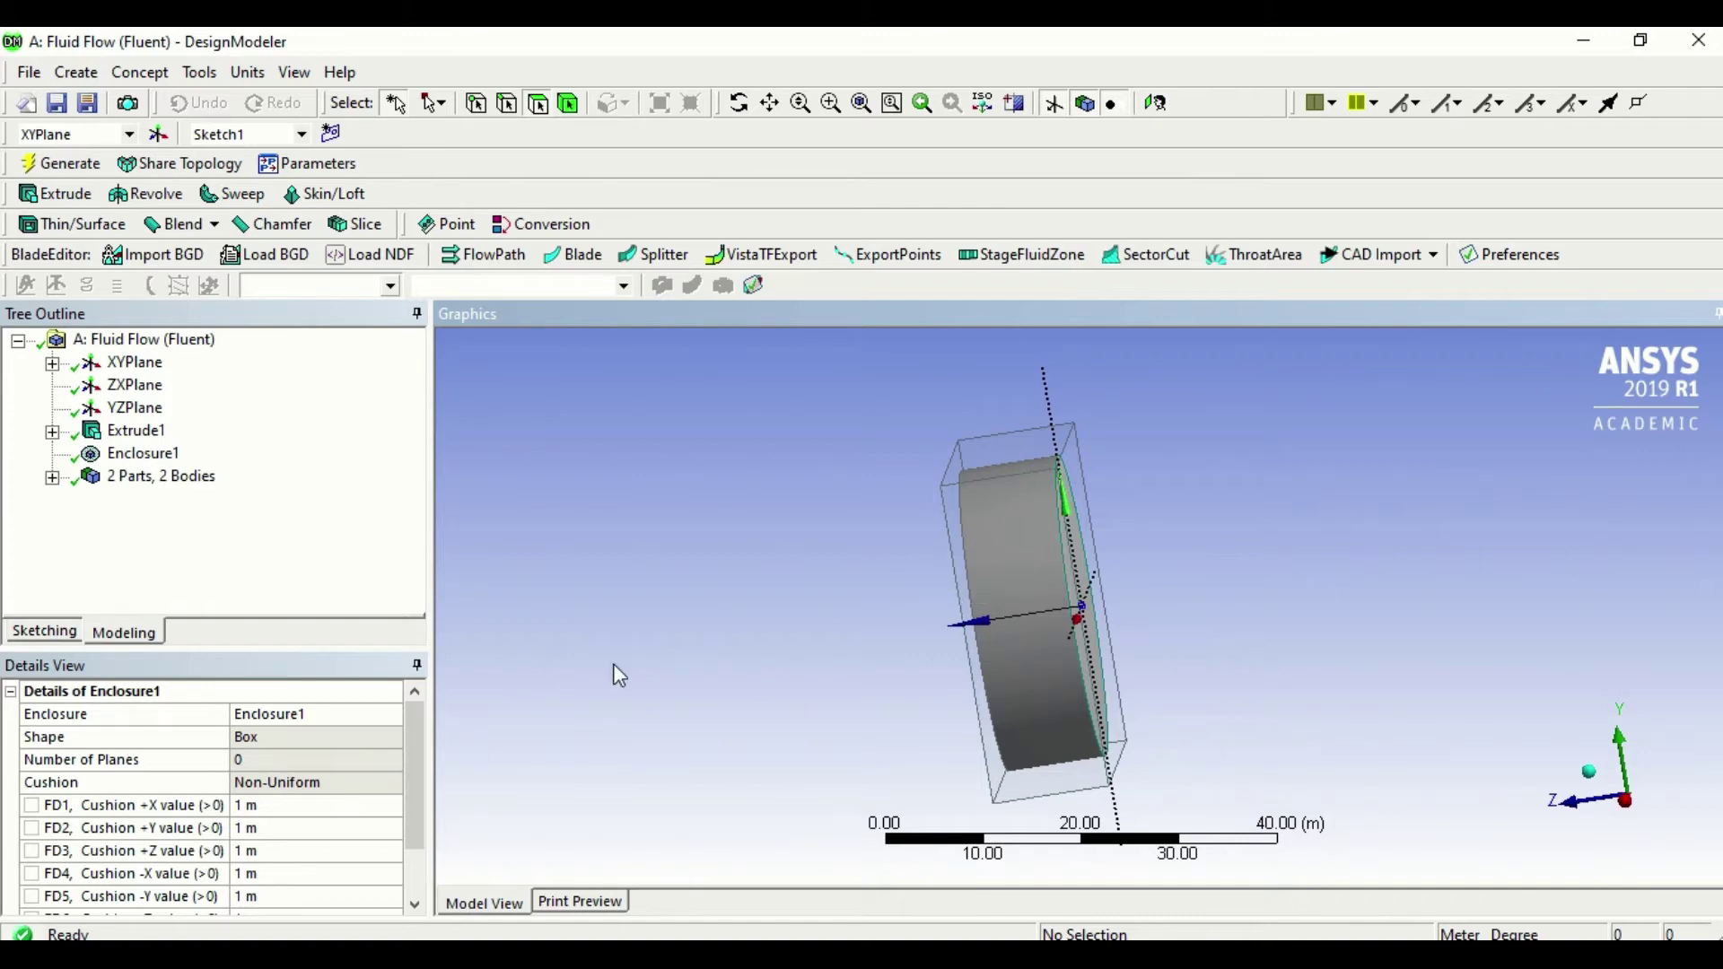
Reopen Enclosure1 for editing and set its +X, +Y and +Z cushion values to 10 m
right_click(139, 455)
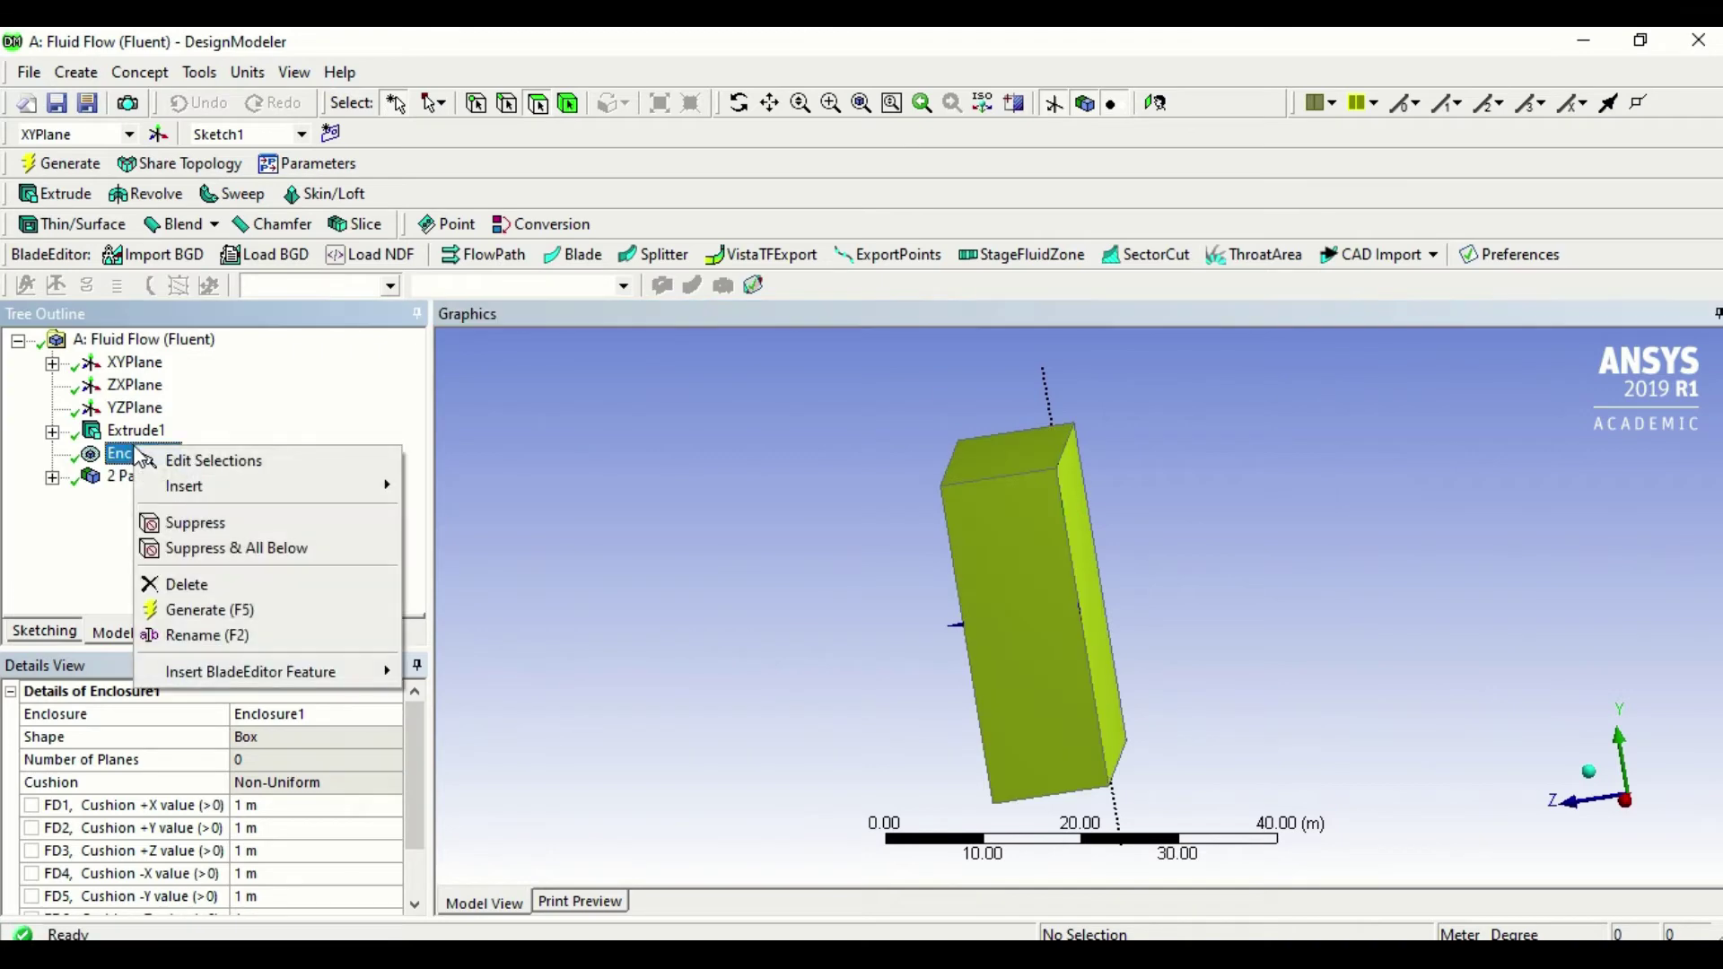
left_click(227, 476)
left_click(290, 804)
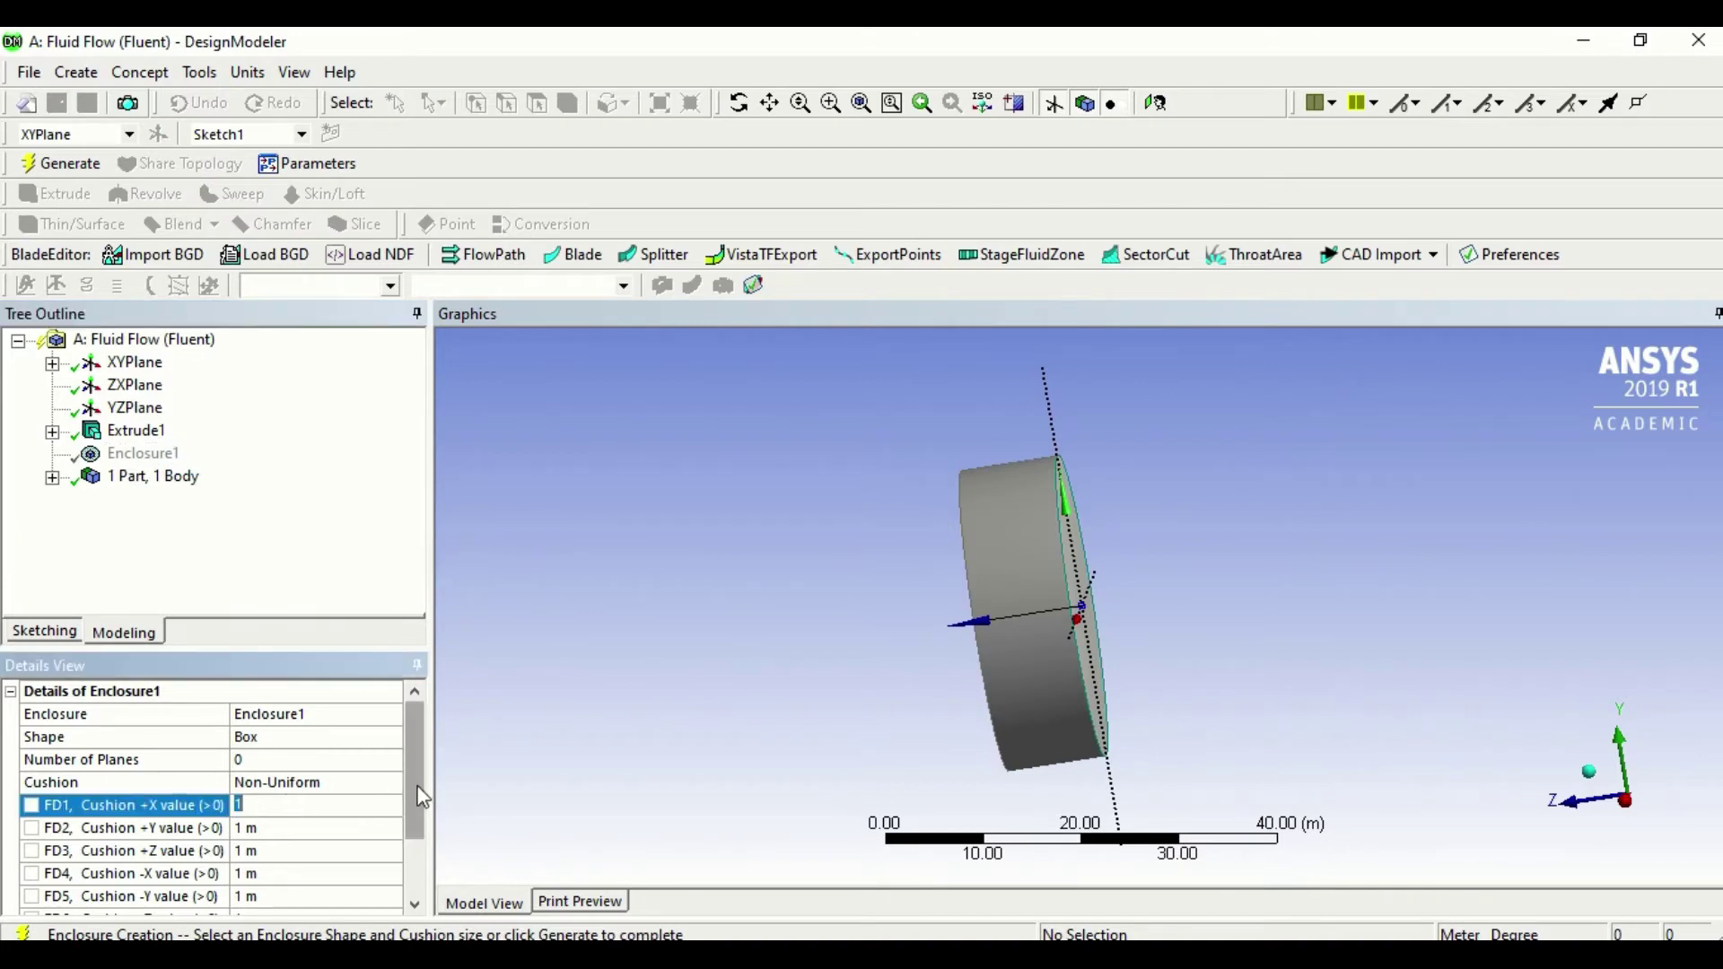
scroll(415, 790, "down", 1)
type("10")
left_click(281, 760)
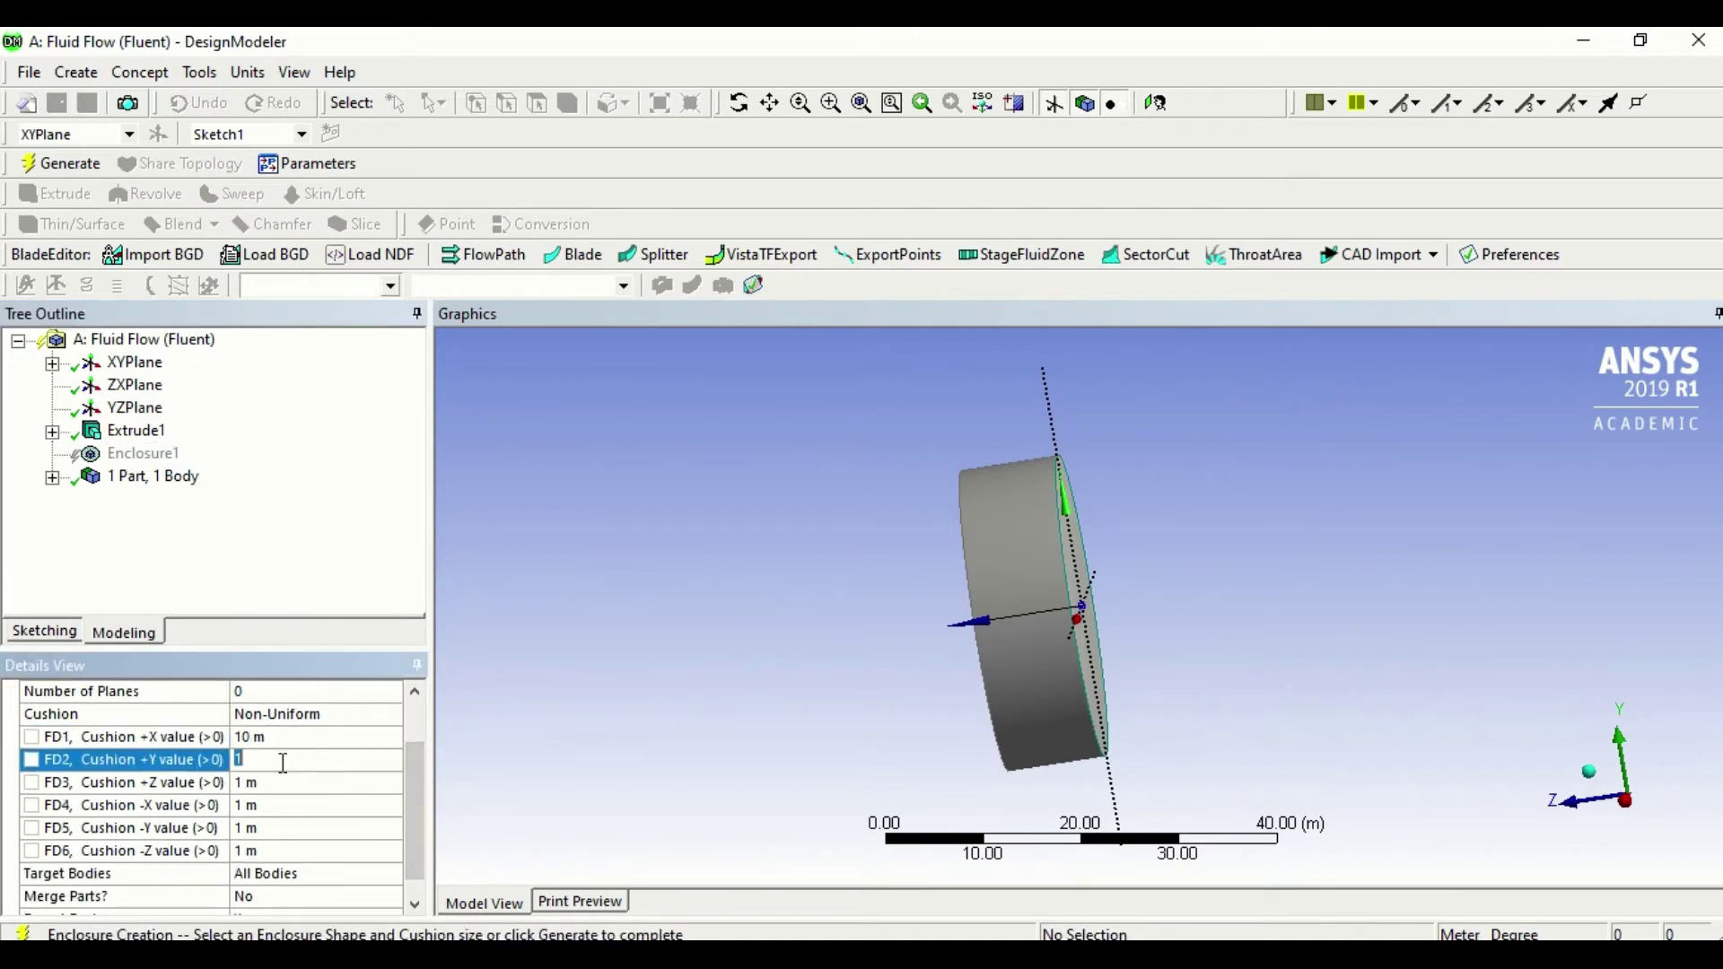
type("10")
left_click(280, 783)
type("10")
Set the enclosure's -X, -Y and -Z cushion values to 10 m and regenerate it
left_click(277, 806)
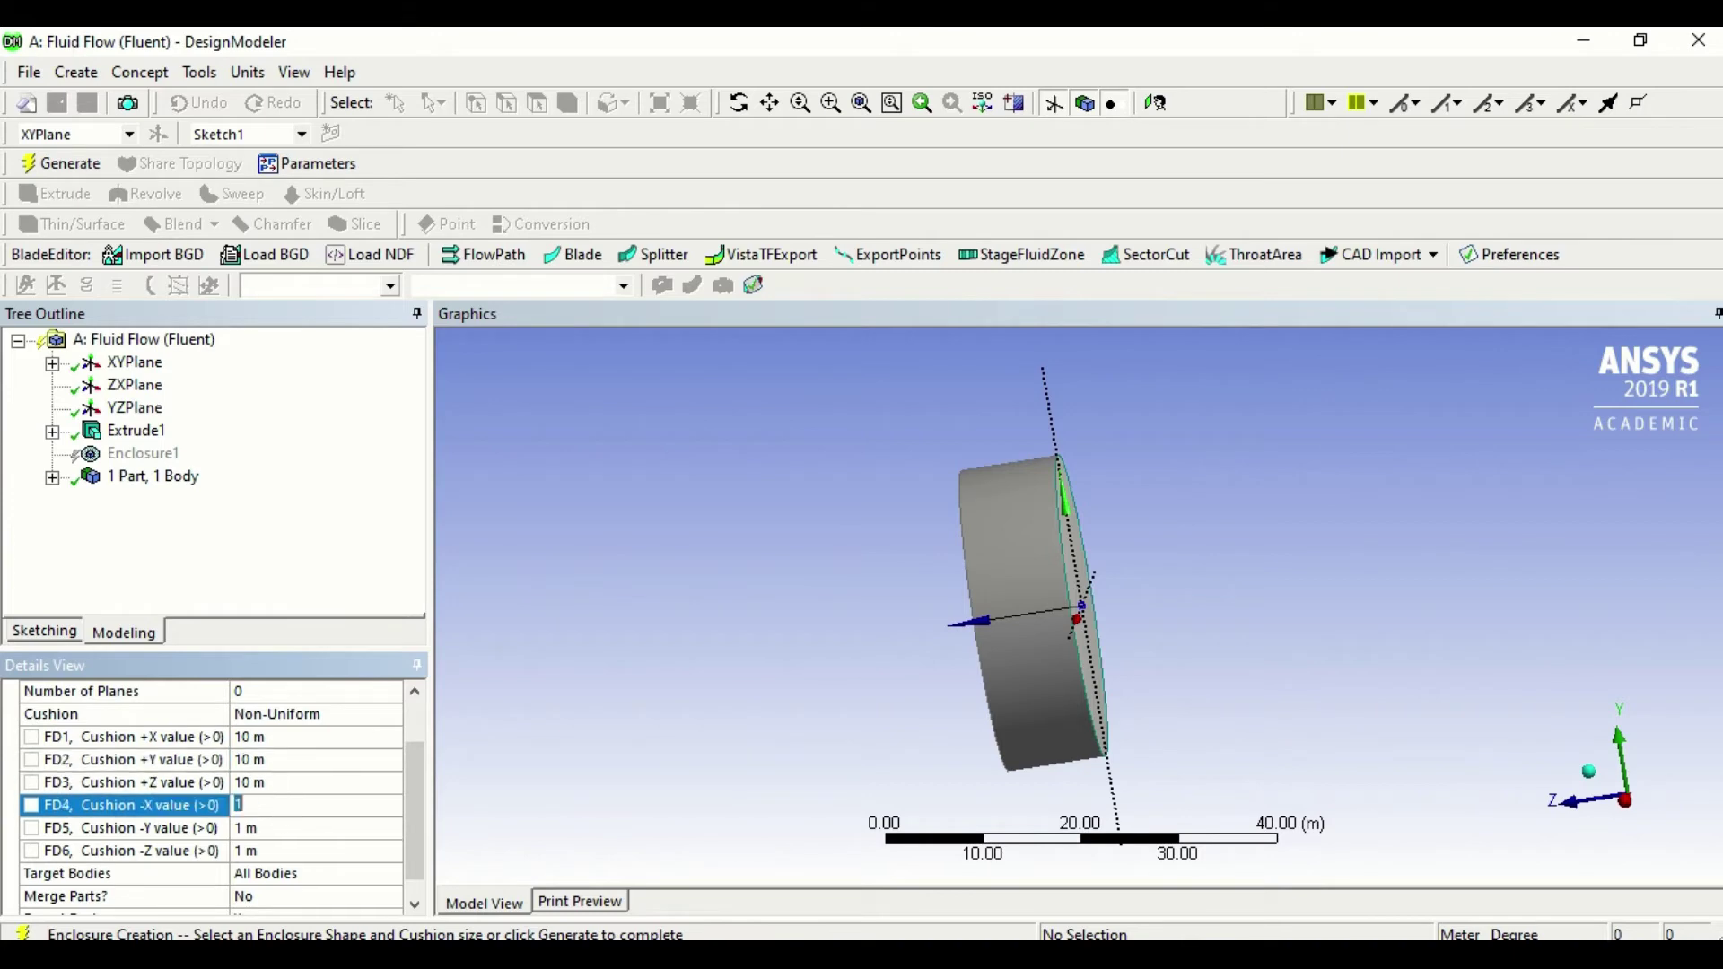
type("10")
left_click(277, 829)
type("10")
left_click(274, 851)
type("10")
left_click(267, 786)
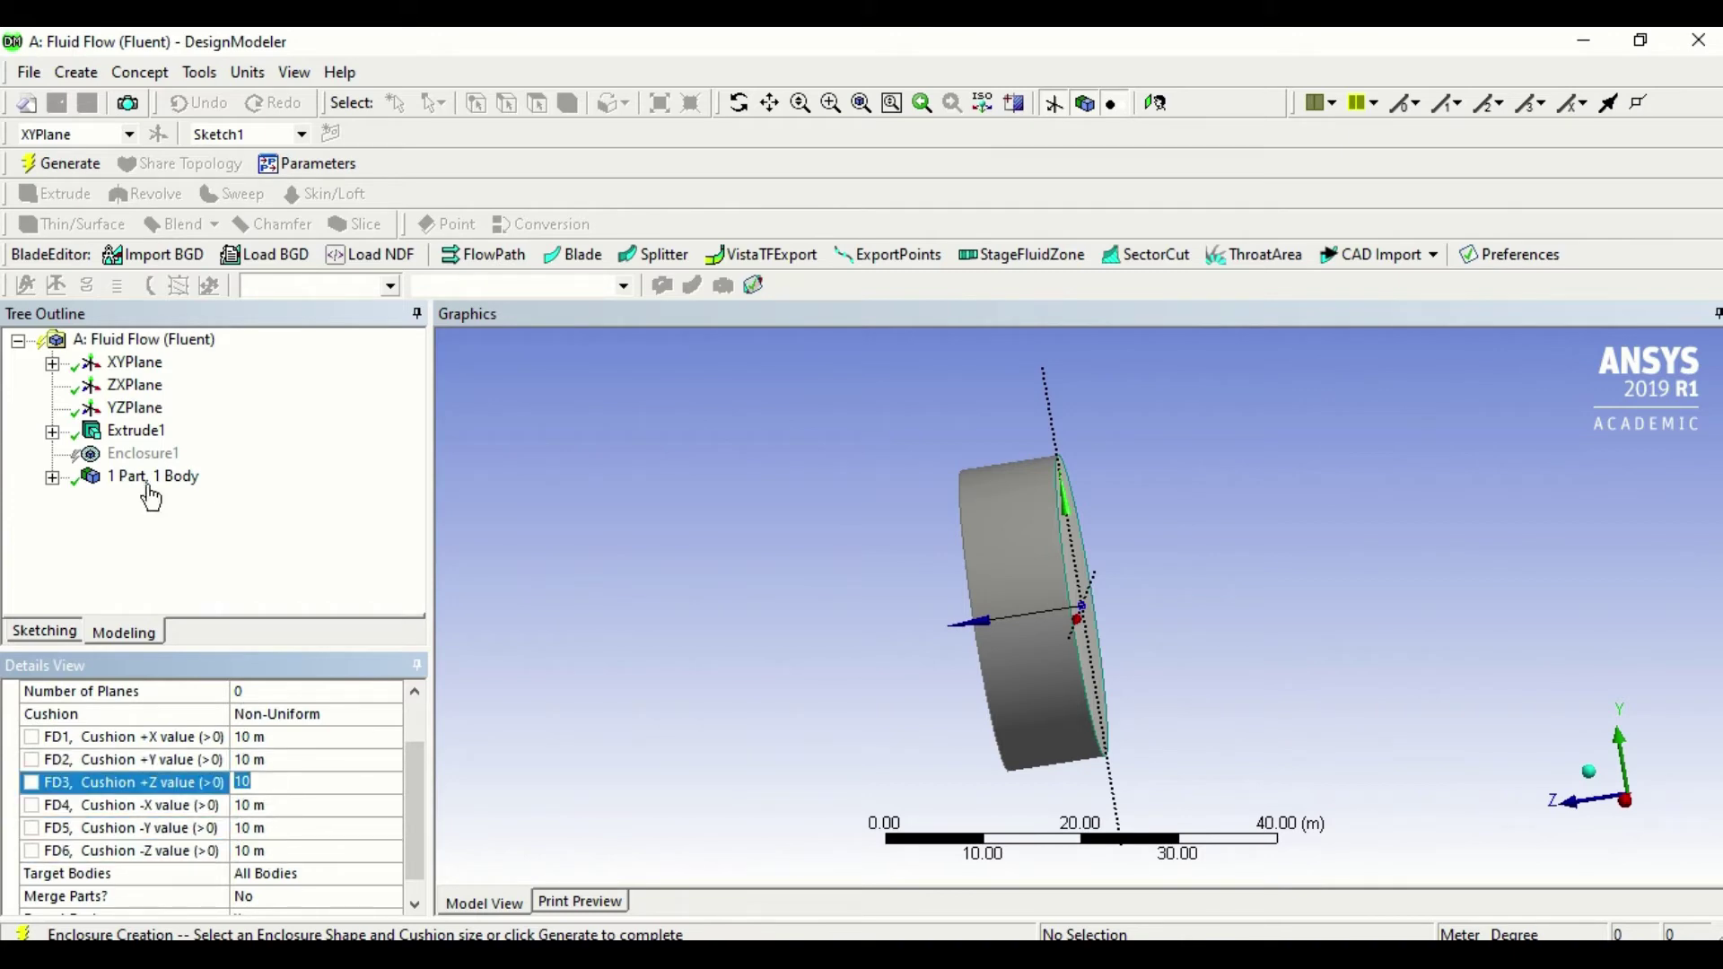
right_click(145, 456)
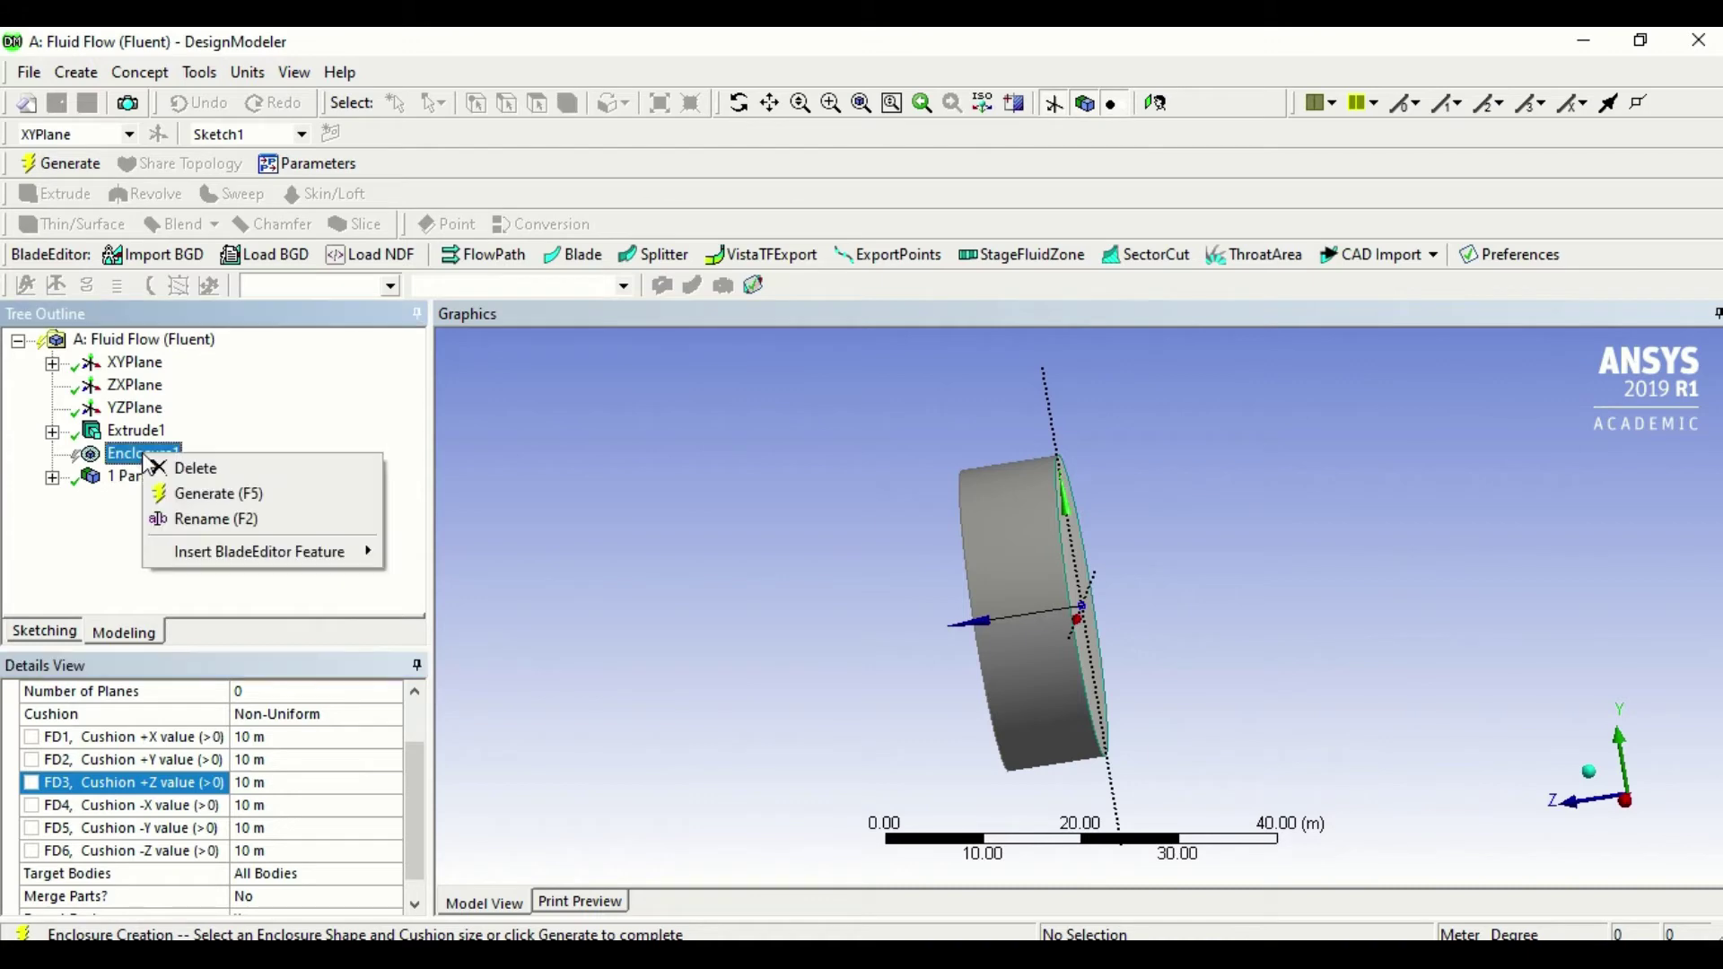
left_click(216, 489)
middle_click_drag(1007, 763, 884, 669)
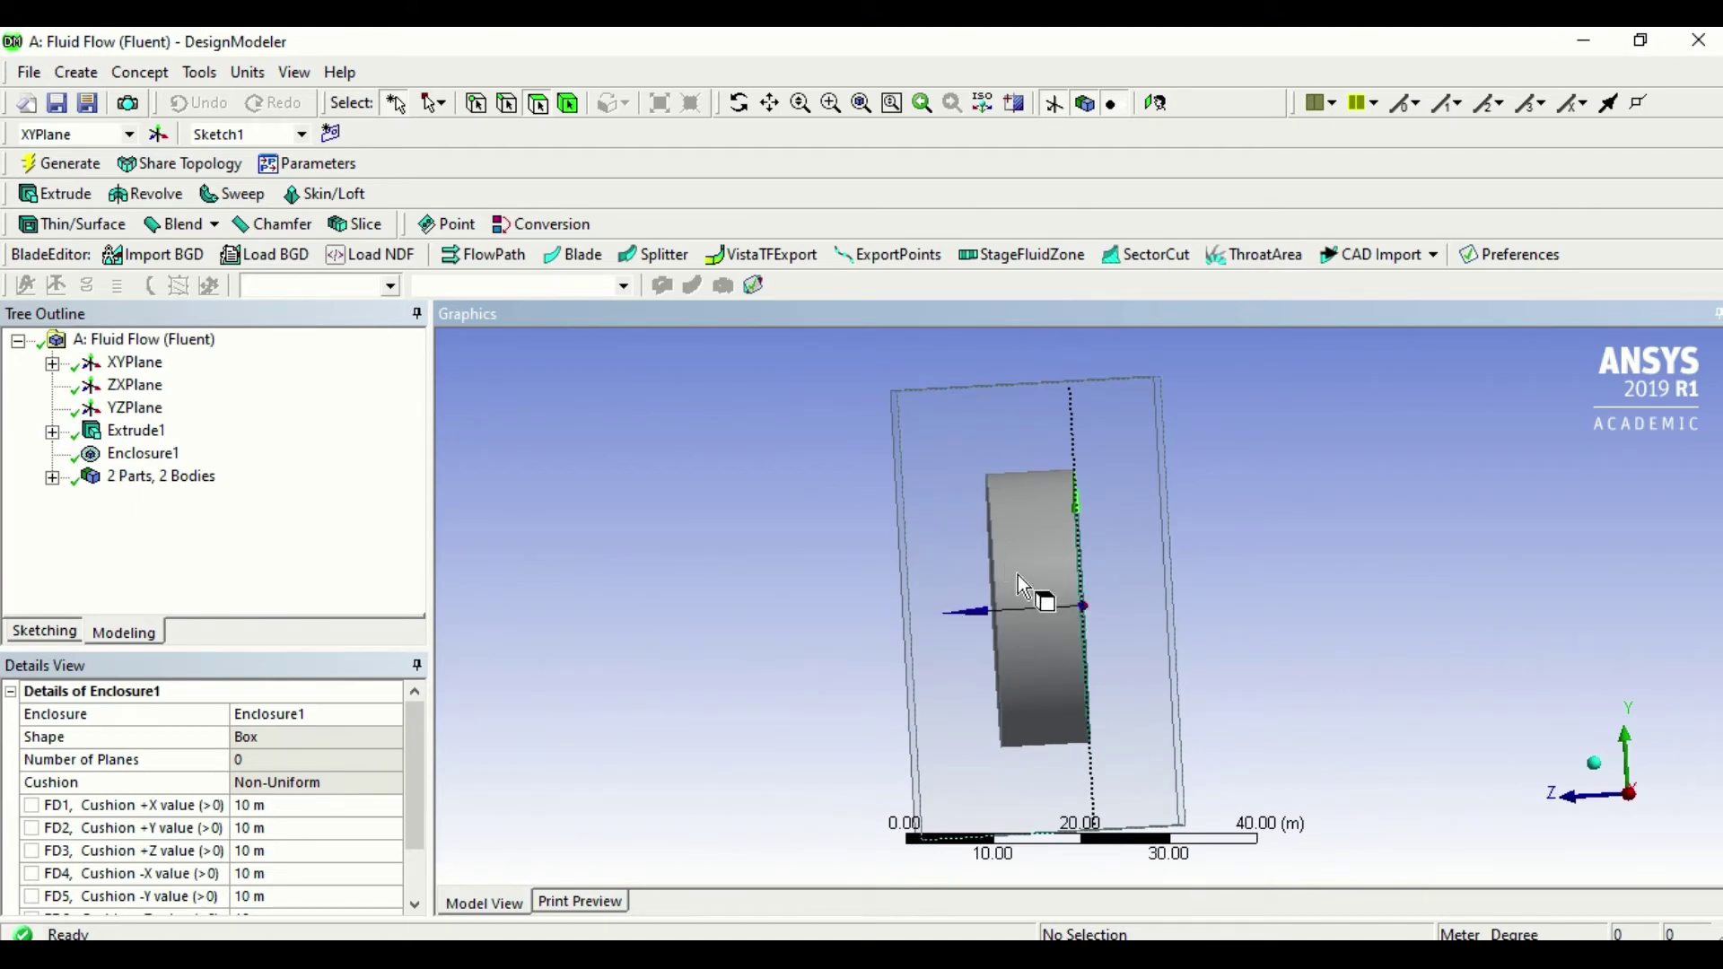
Edit the selections of Enclosure1 again and set its +X, +Y and +Z cushion values to 30 m
right_click(143, 455)
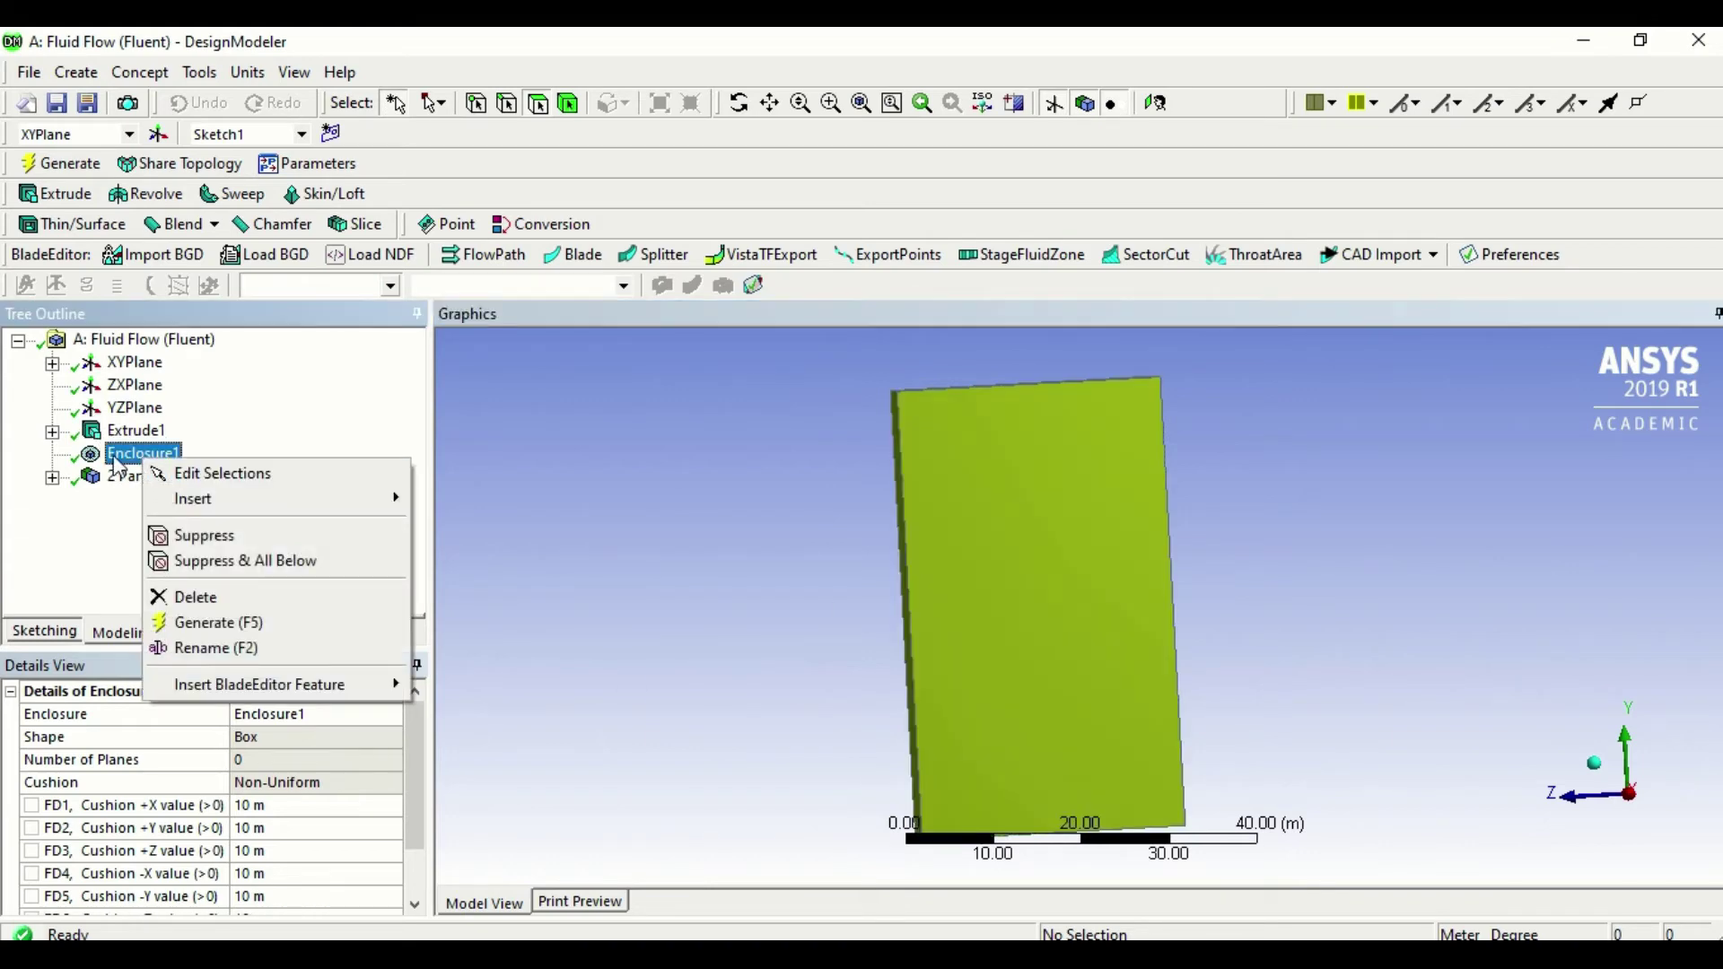
left_click(208, 472)
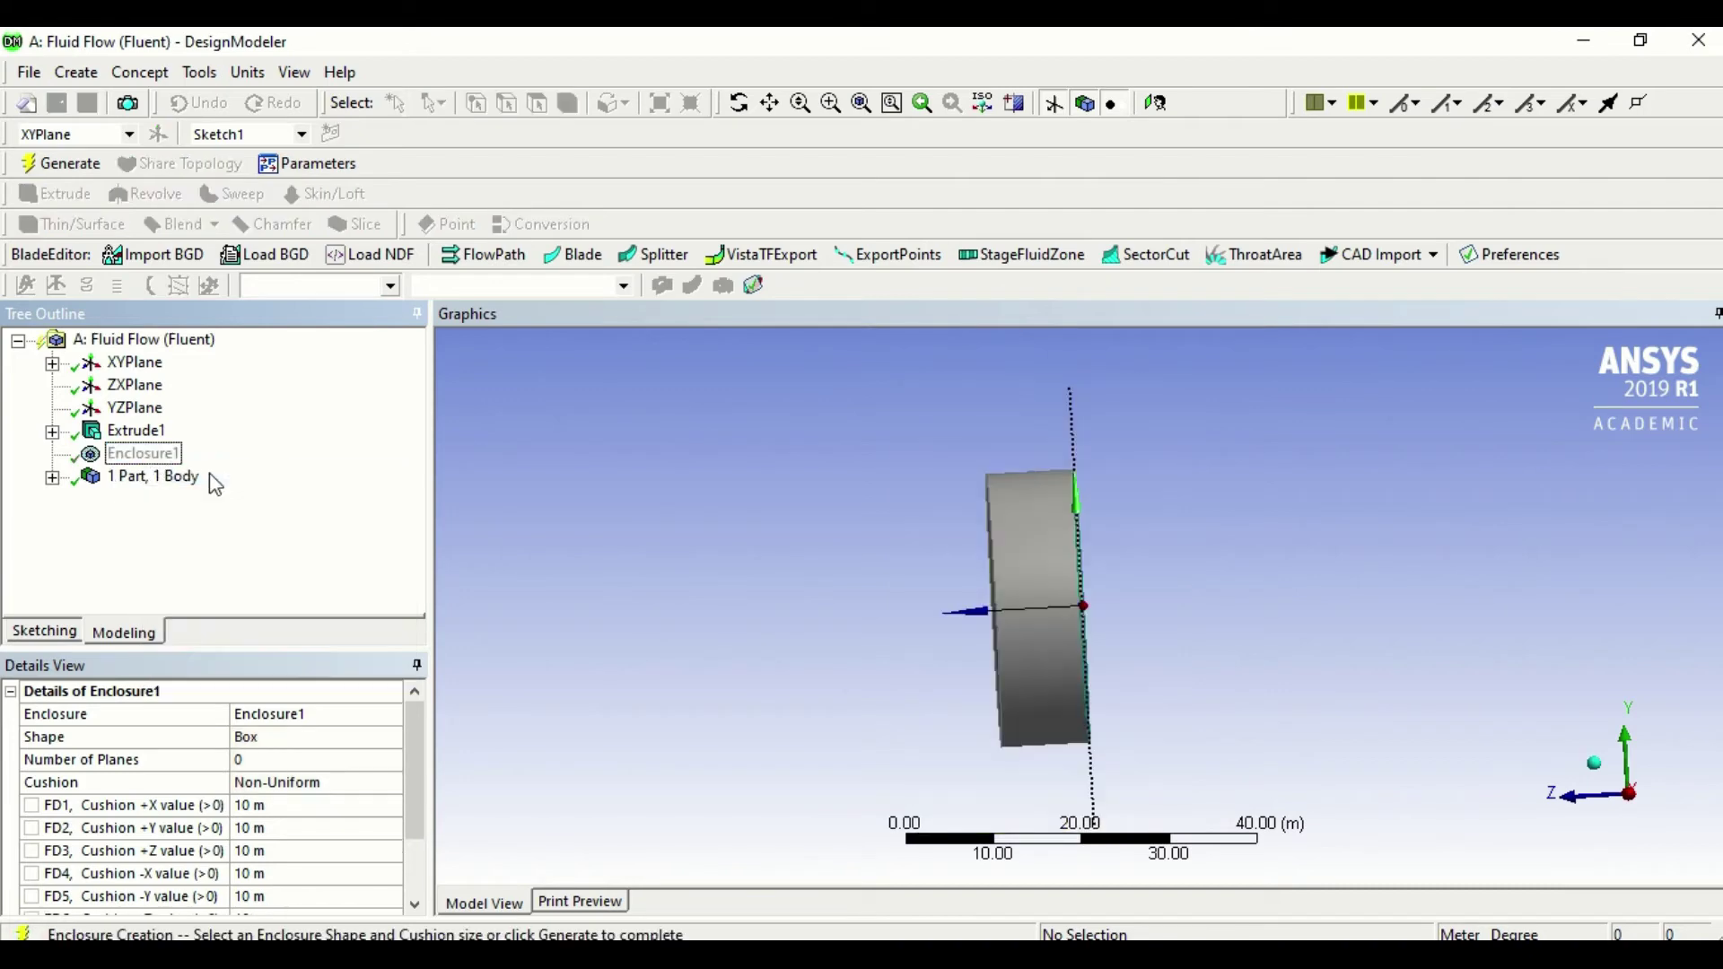
scroll(415, 794, "down", 1)
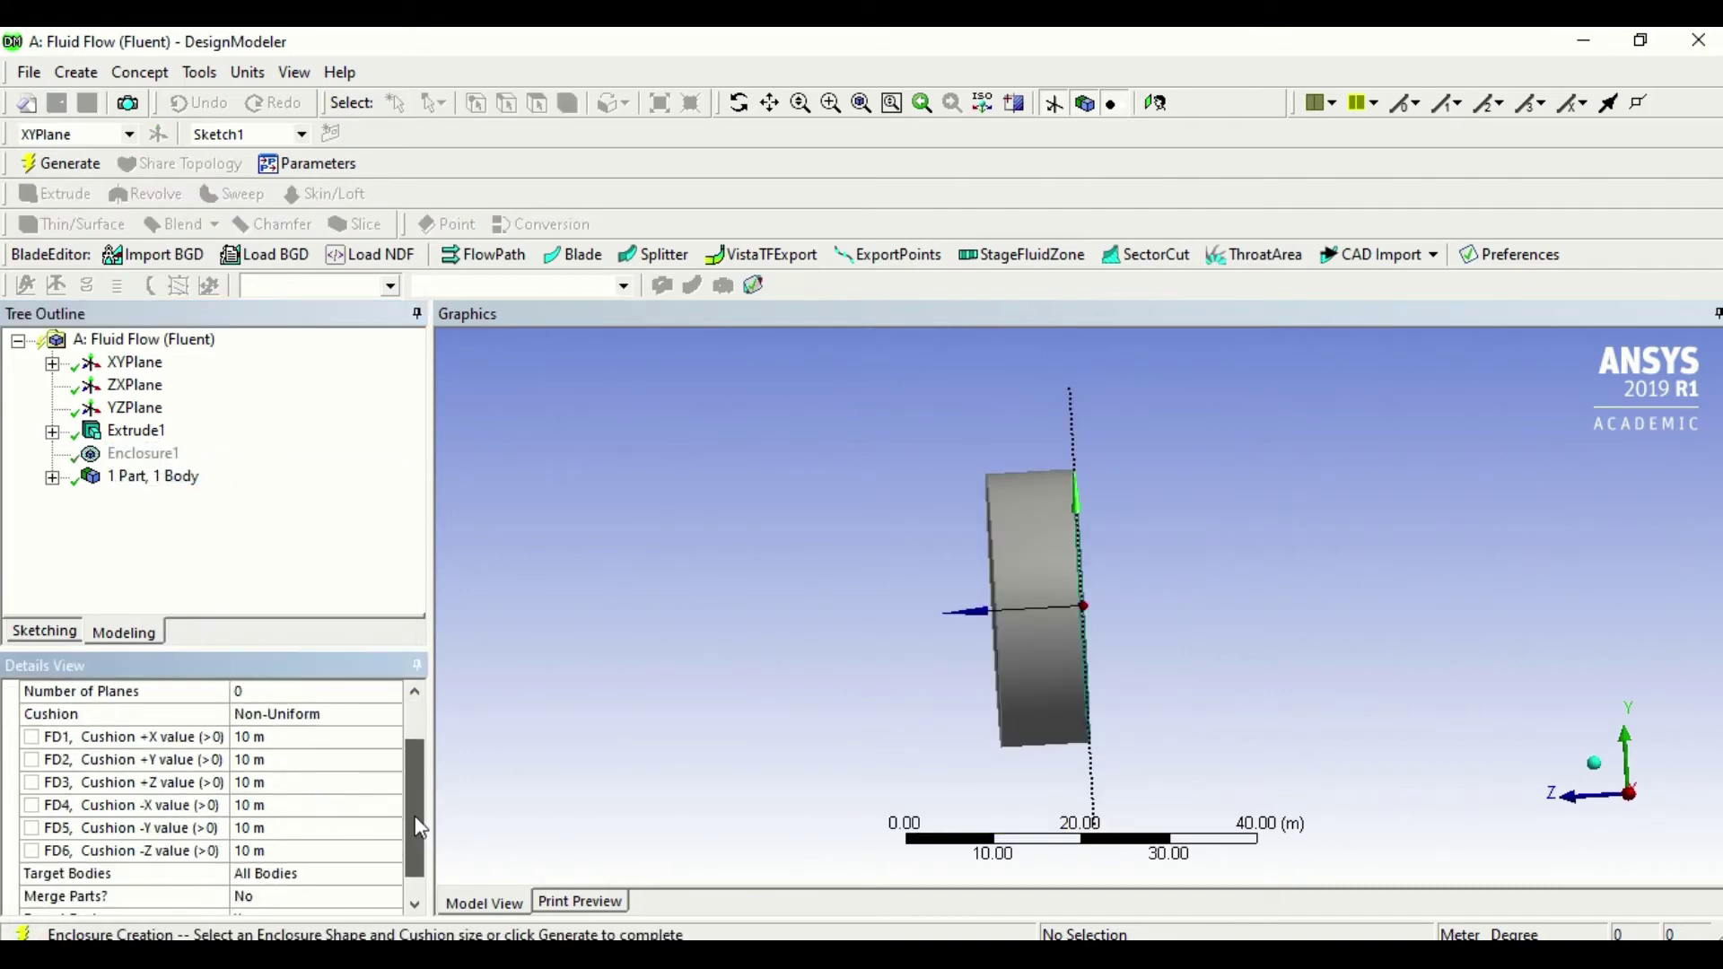
left_click(275, 737)
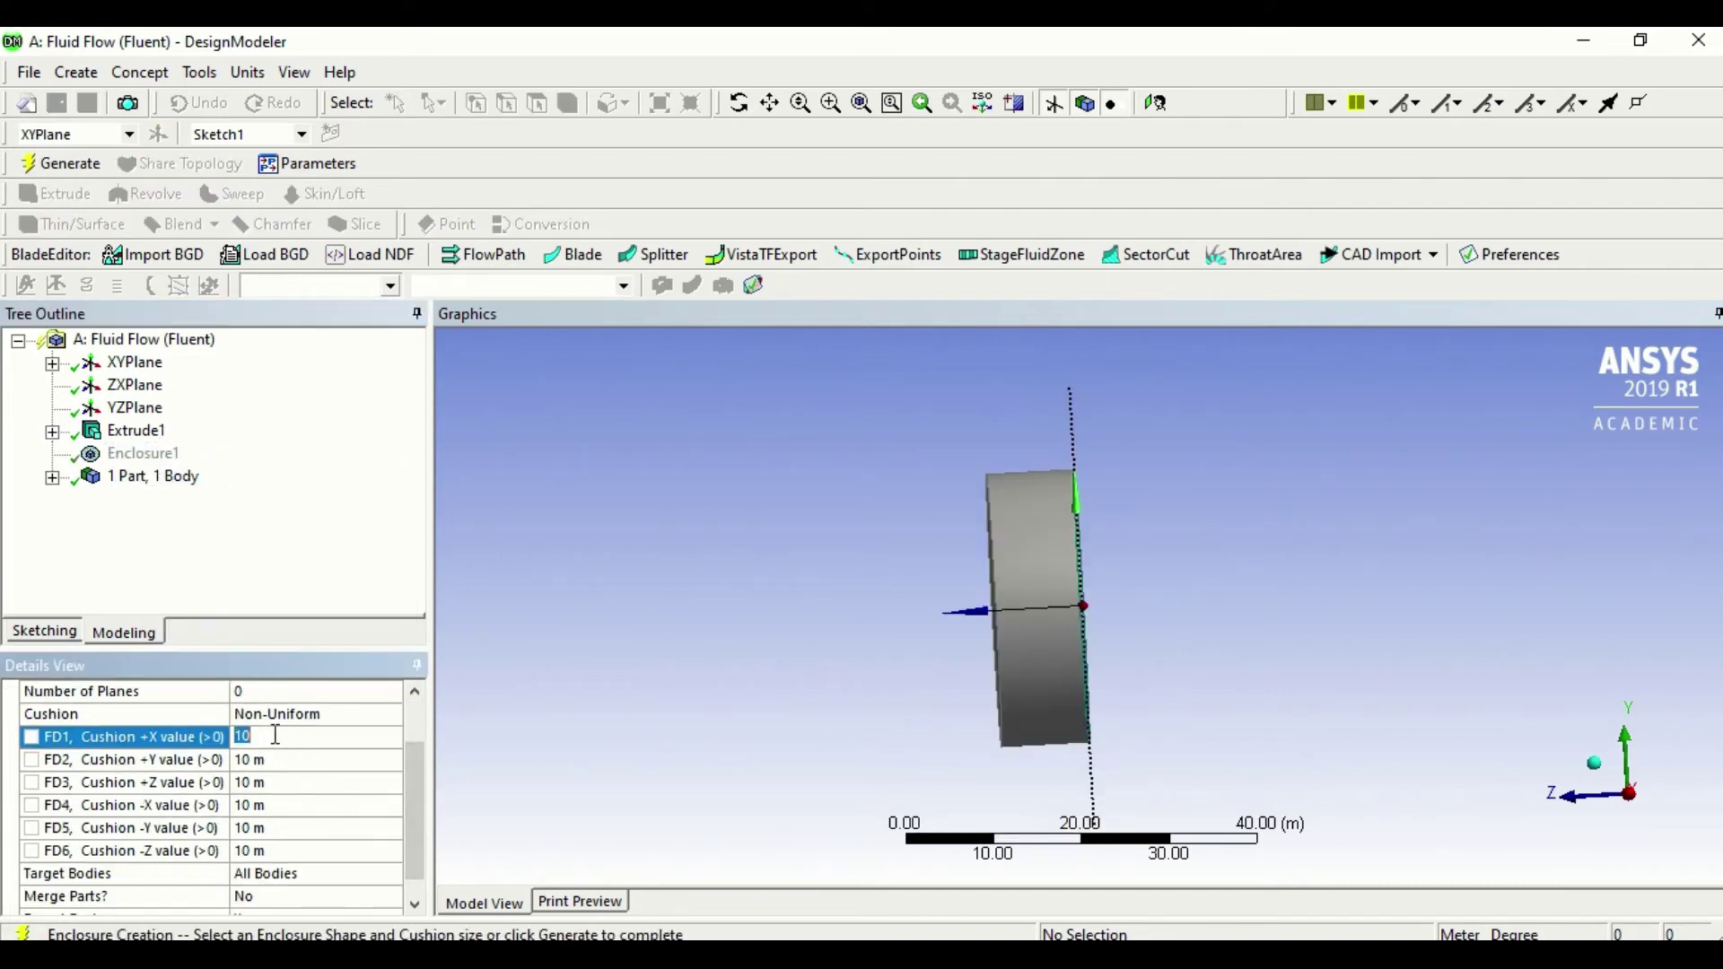
type("30")
left_click(275, 760)
type("30")
left_click(275, 783)
type("30")
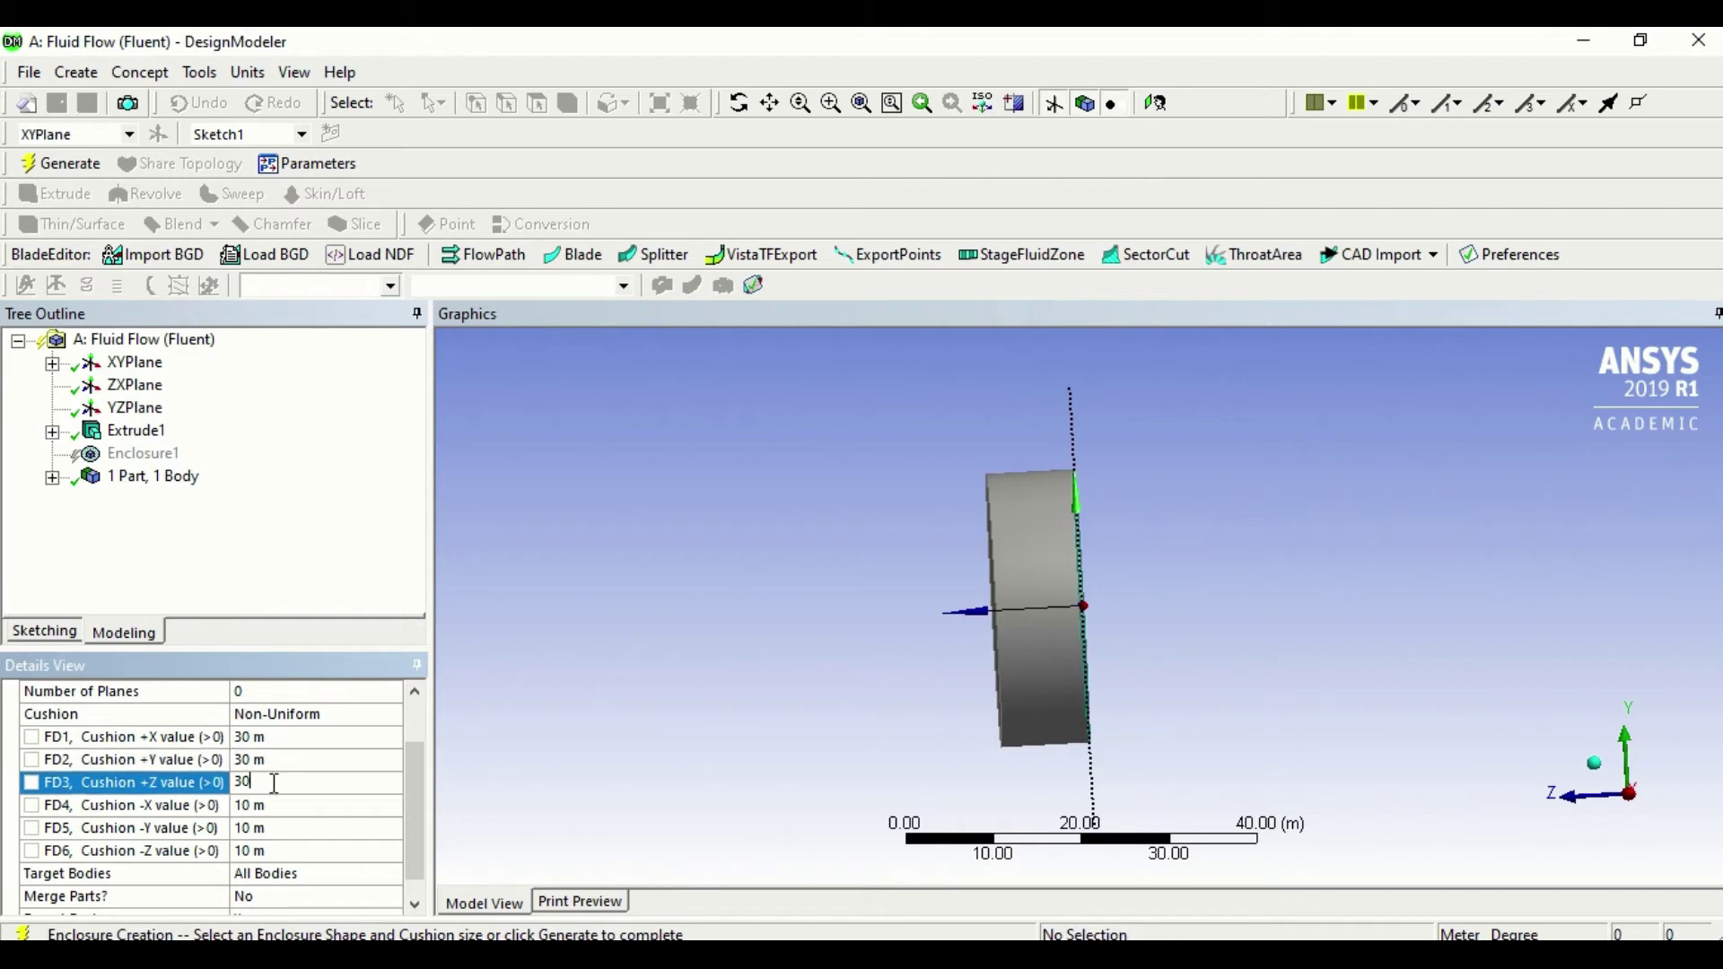
Set the enclosure's -X, -Y and -Z cushion values to 30 m and regenerate it
left_click(275, 805)
type("30")
left_click(280, 827)
type("30")
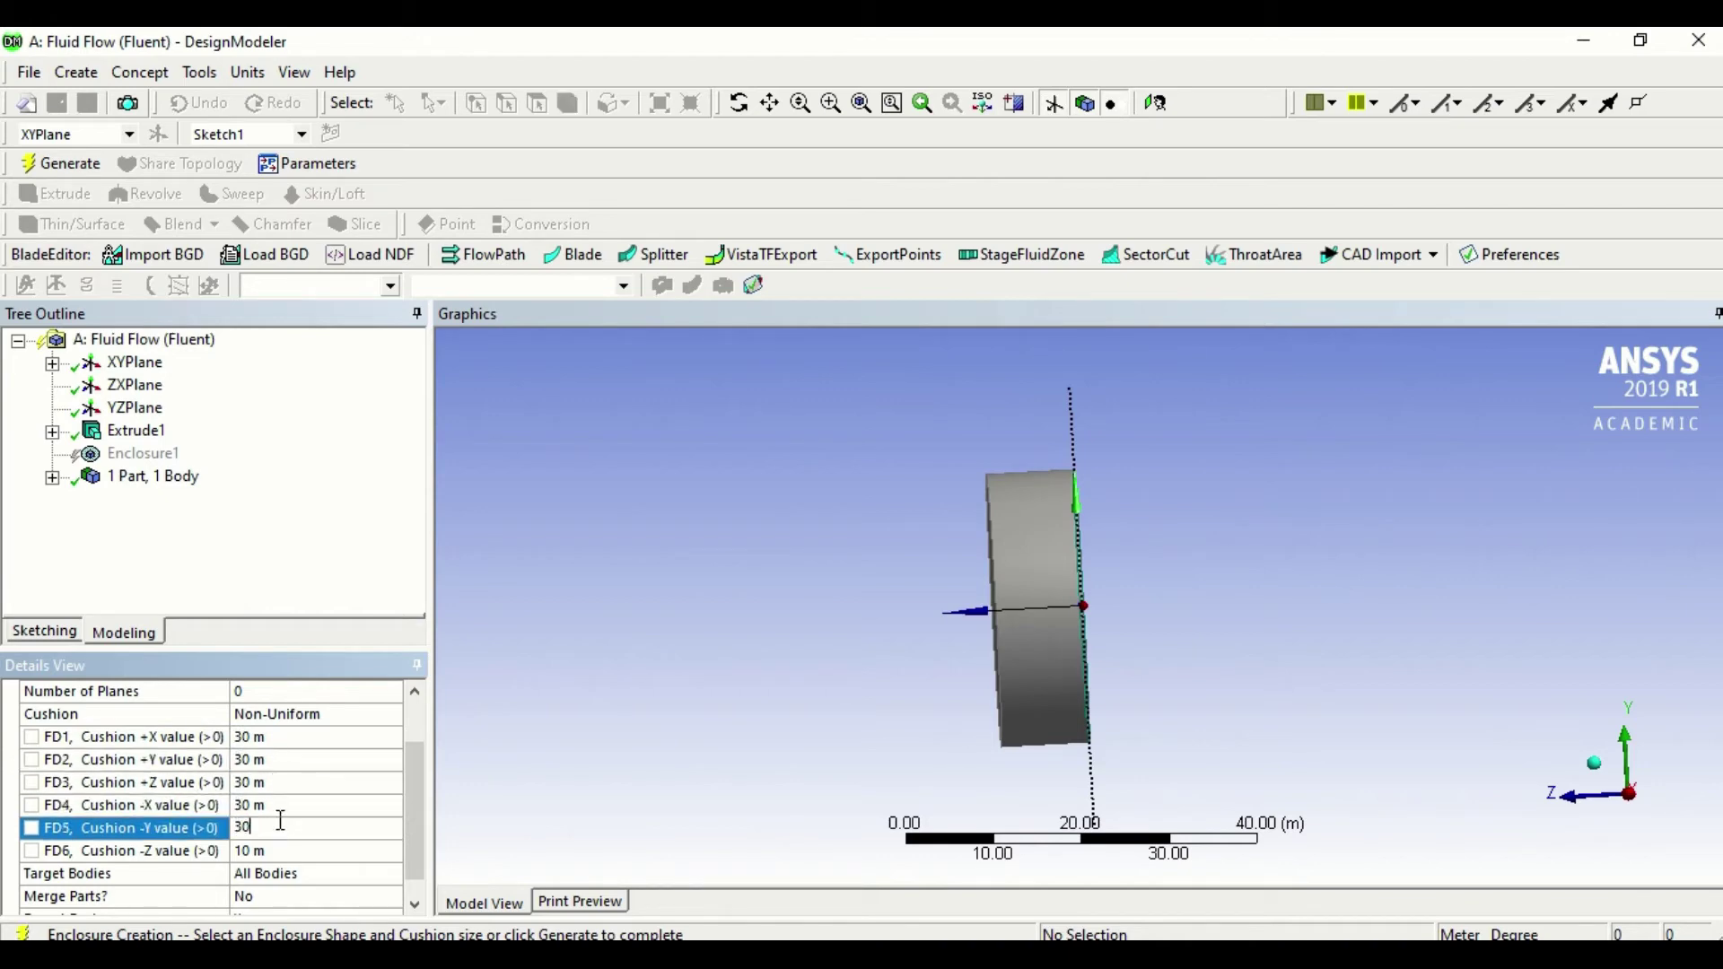
left_click(280, 850)
type("30")
left_click(280, 827)
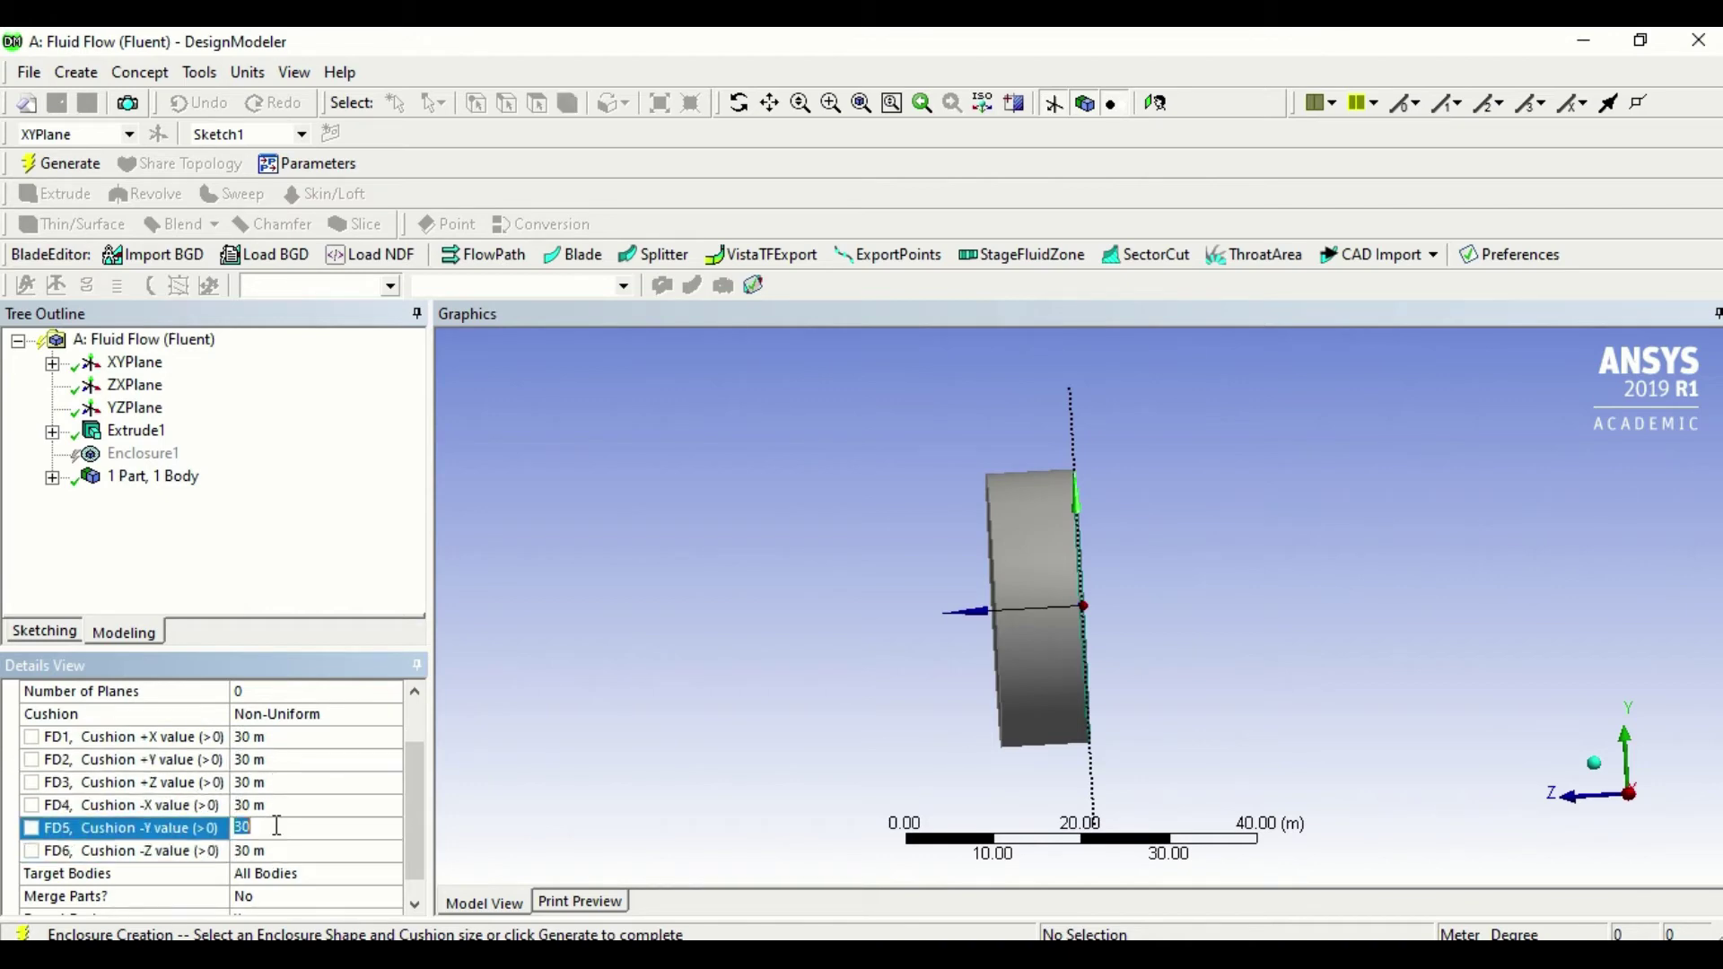
right_click(153, 453)
left_click(194, 492)
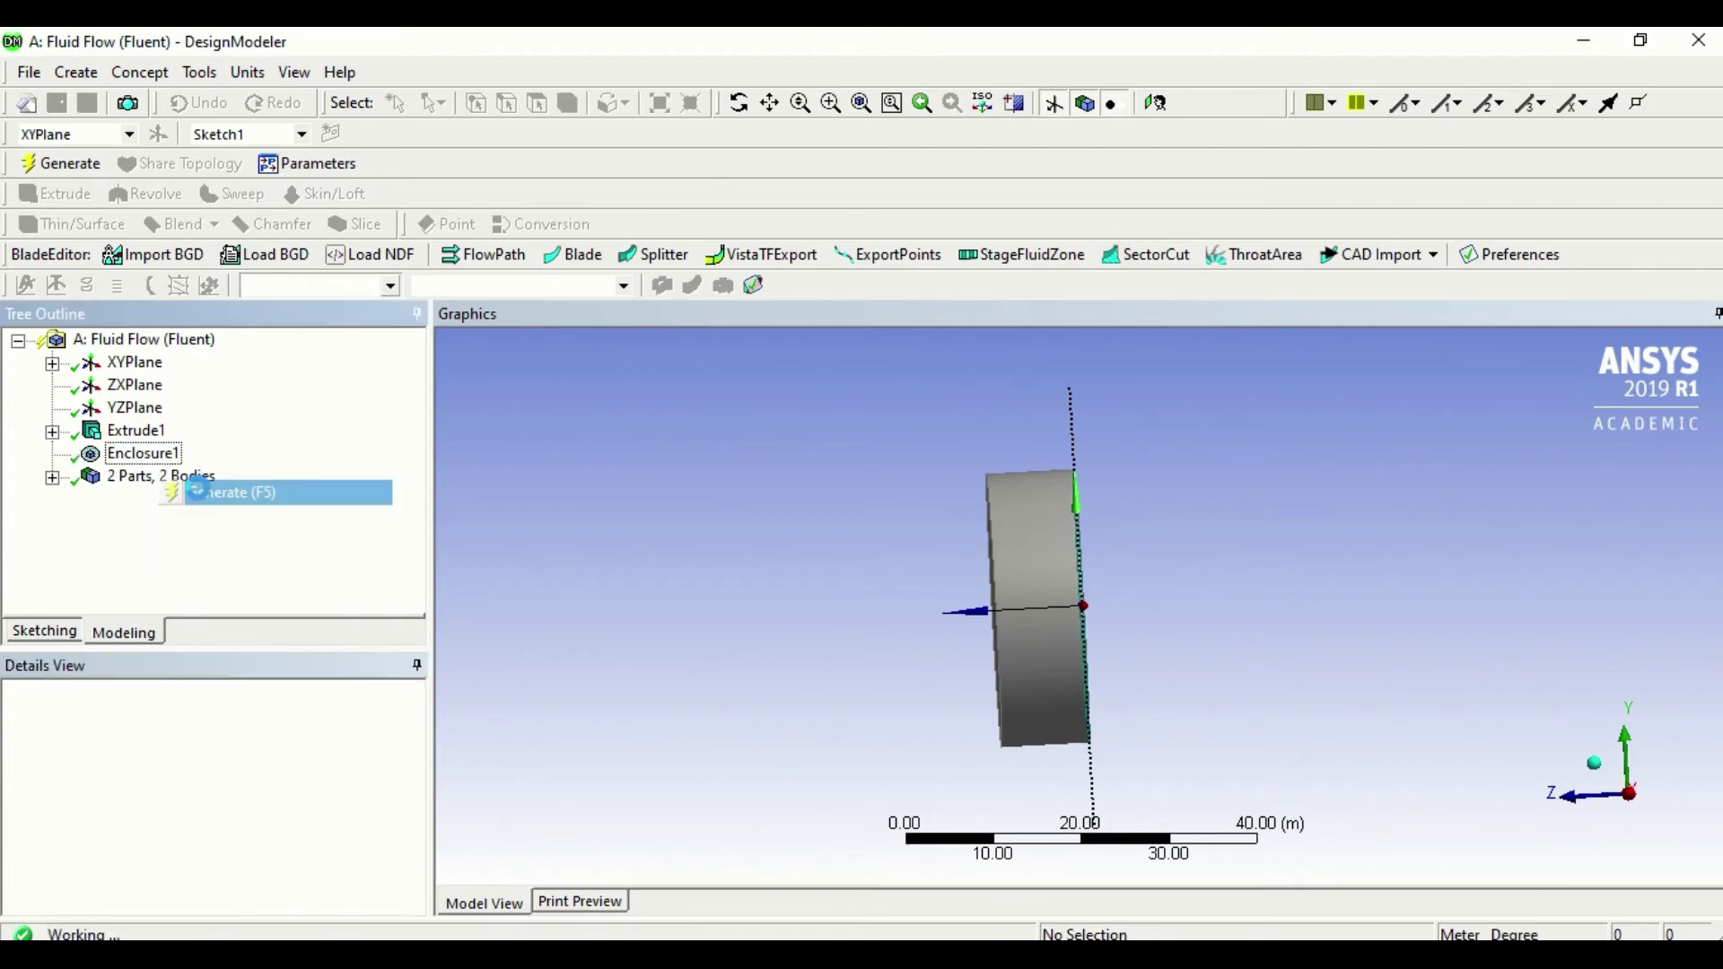
Check the enclosure around the cylinder, then close DesignModeler and return to the Workbench project schematic
middle_click_drag(731, 610, 909, 611)
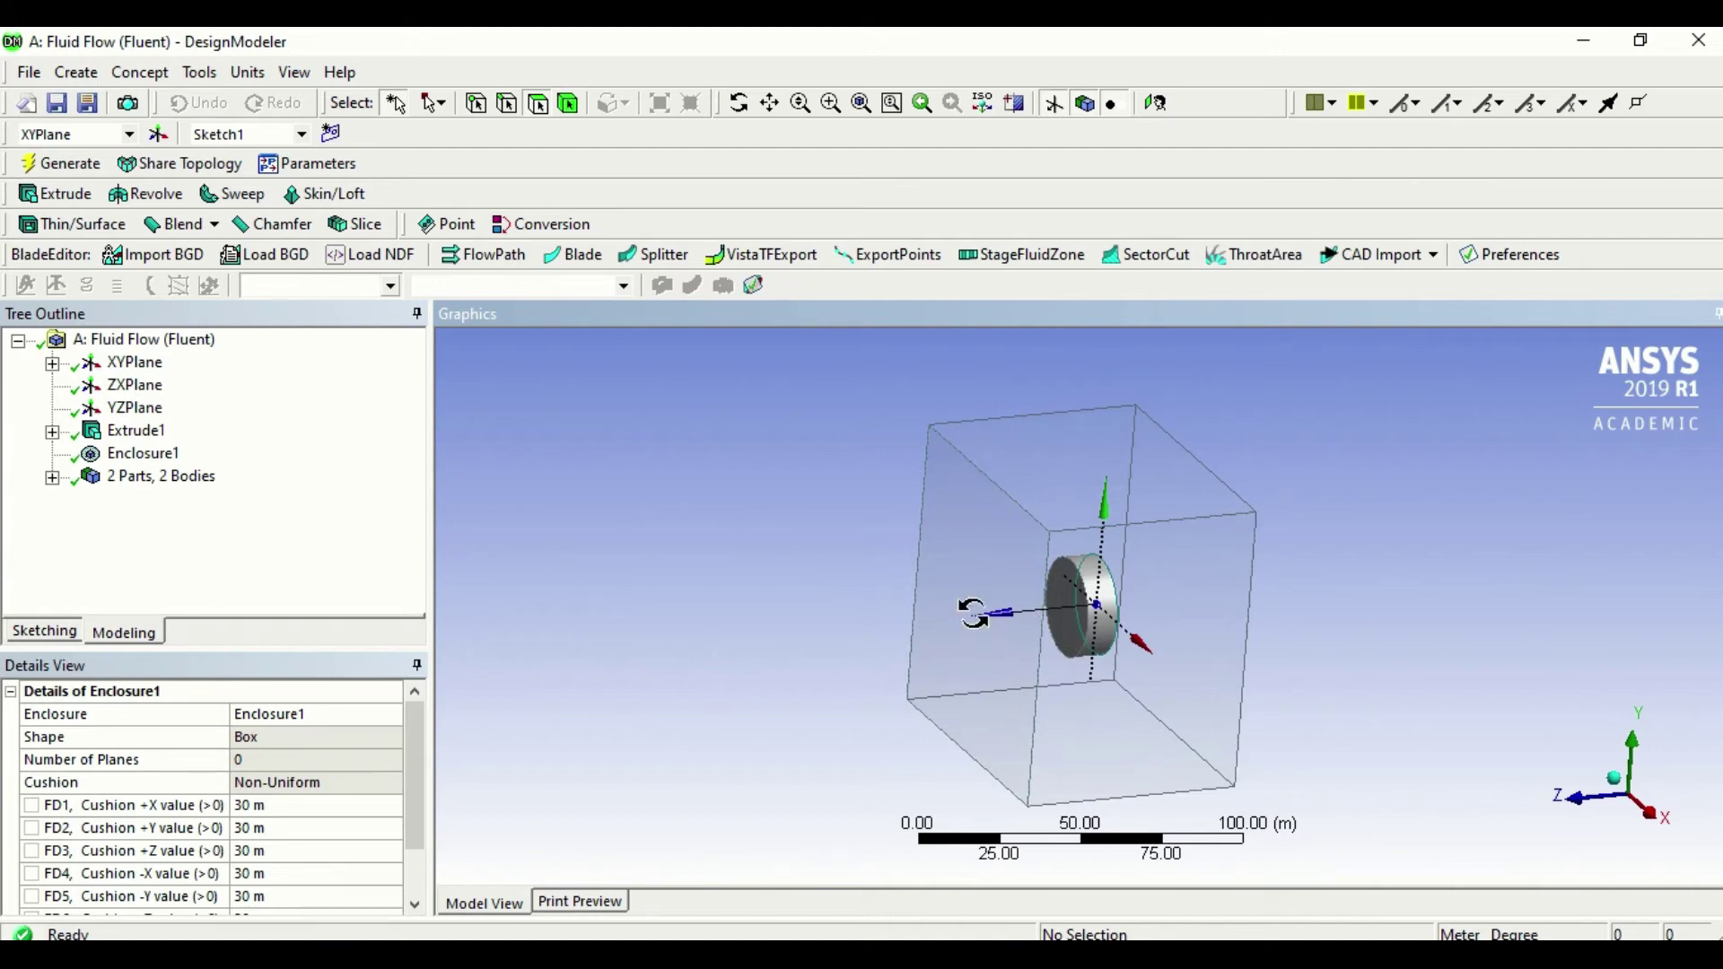
middle_click_drag(962, 607, 913, 603)
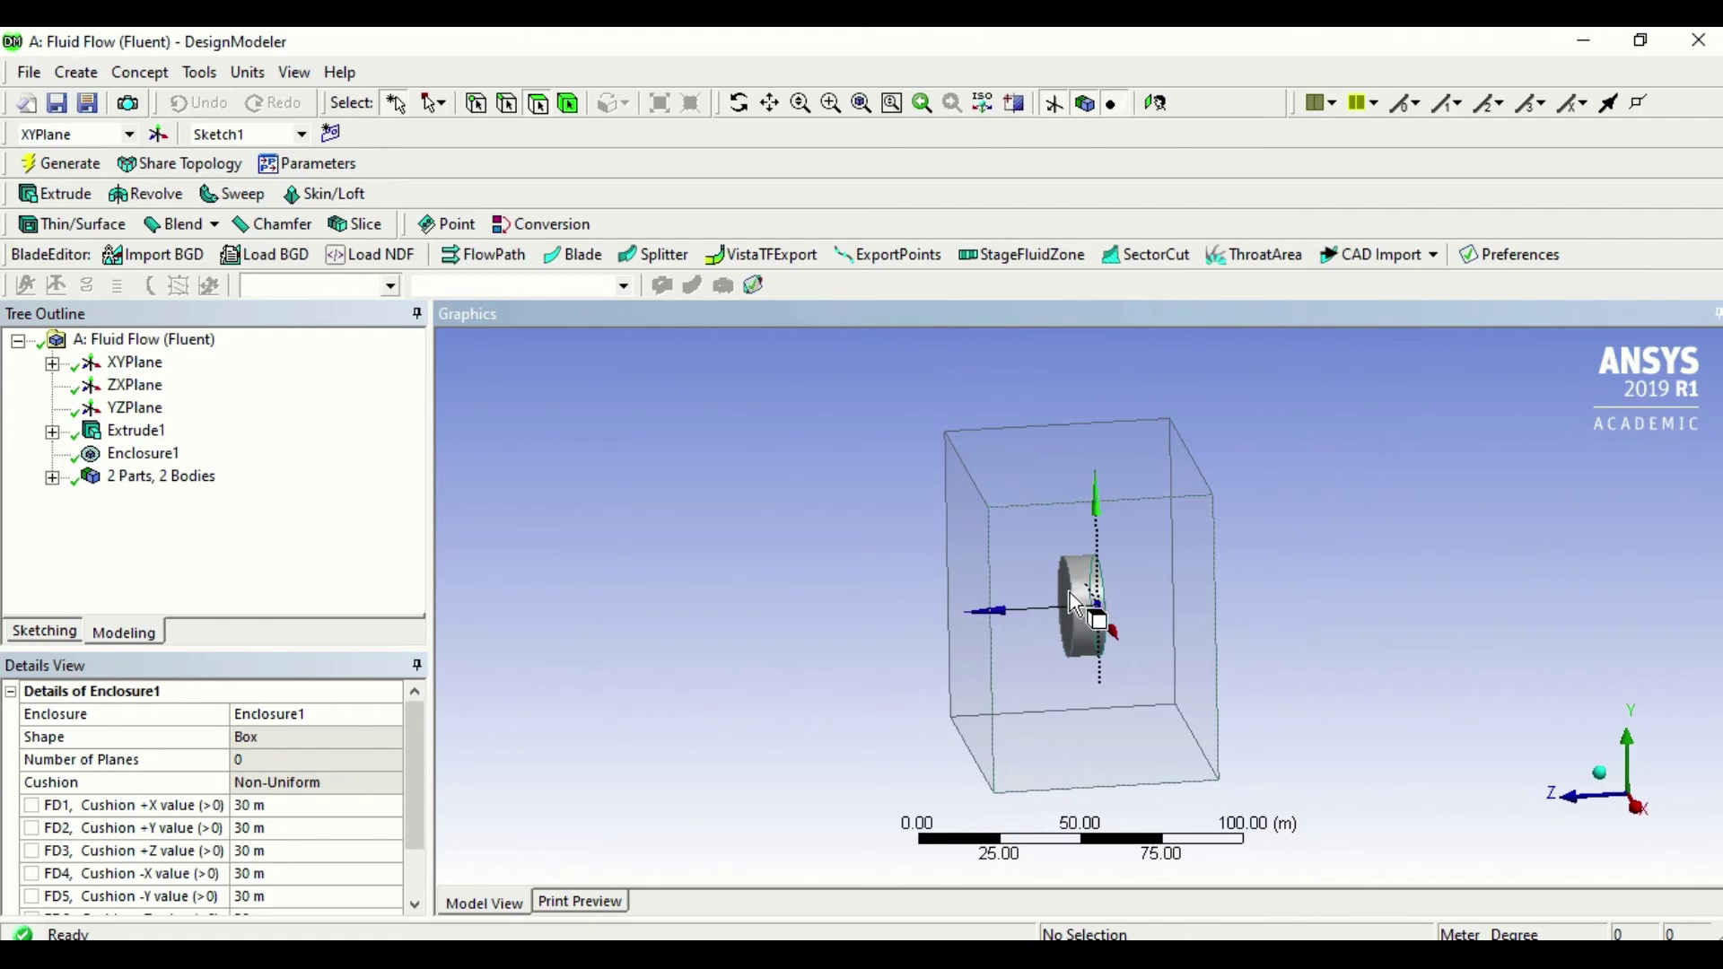
middle_click_drag(1077, 603, 1128, 599)
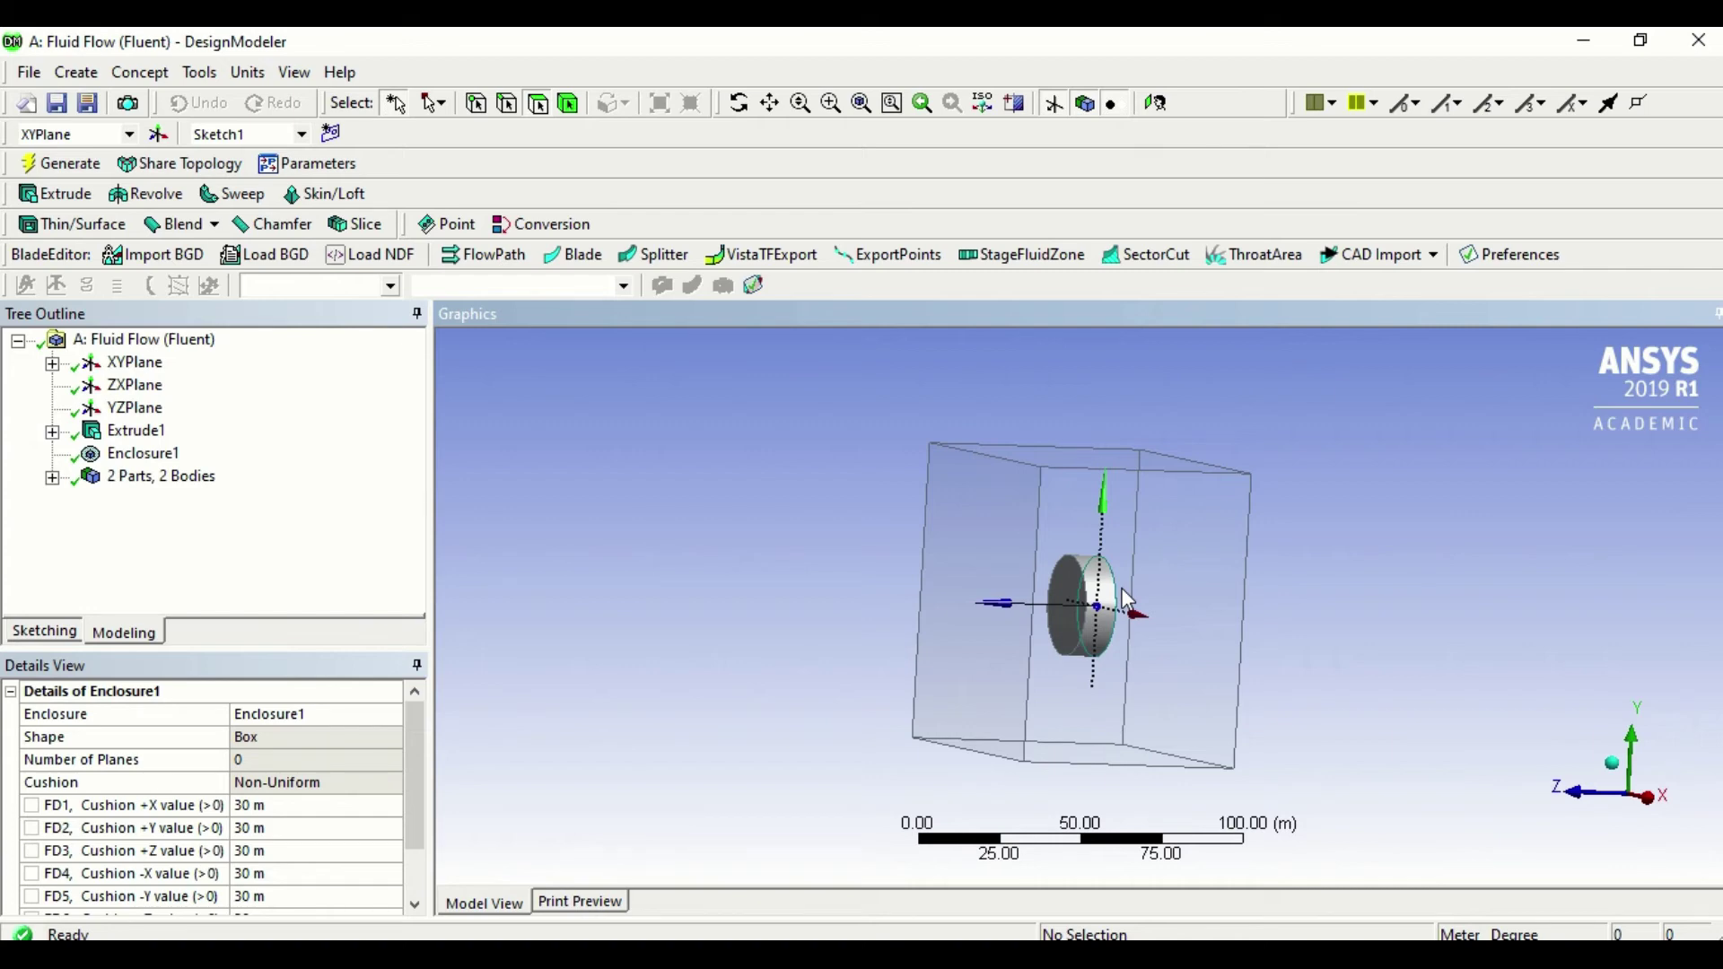
mouse_move(1346, 604)
middle_mouse_down()
mouse_move(1250, 608)
mouse_move(1300, 601)
mouse_move(1377, 628)
mouse_move(1403, 684)
mouse_move(1430, 696)
mouse_move(1404, 615)
mouse_move(1400, 635)
mouse_move(1292, 631)
mouse_move(1395, 640)
mouse_move(1327, 631)
middle_mouse_up()
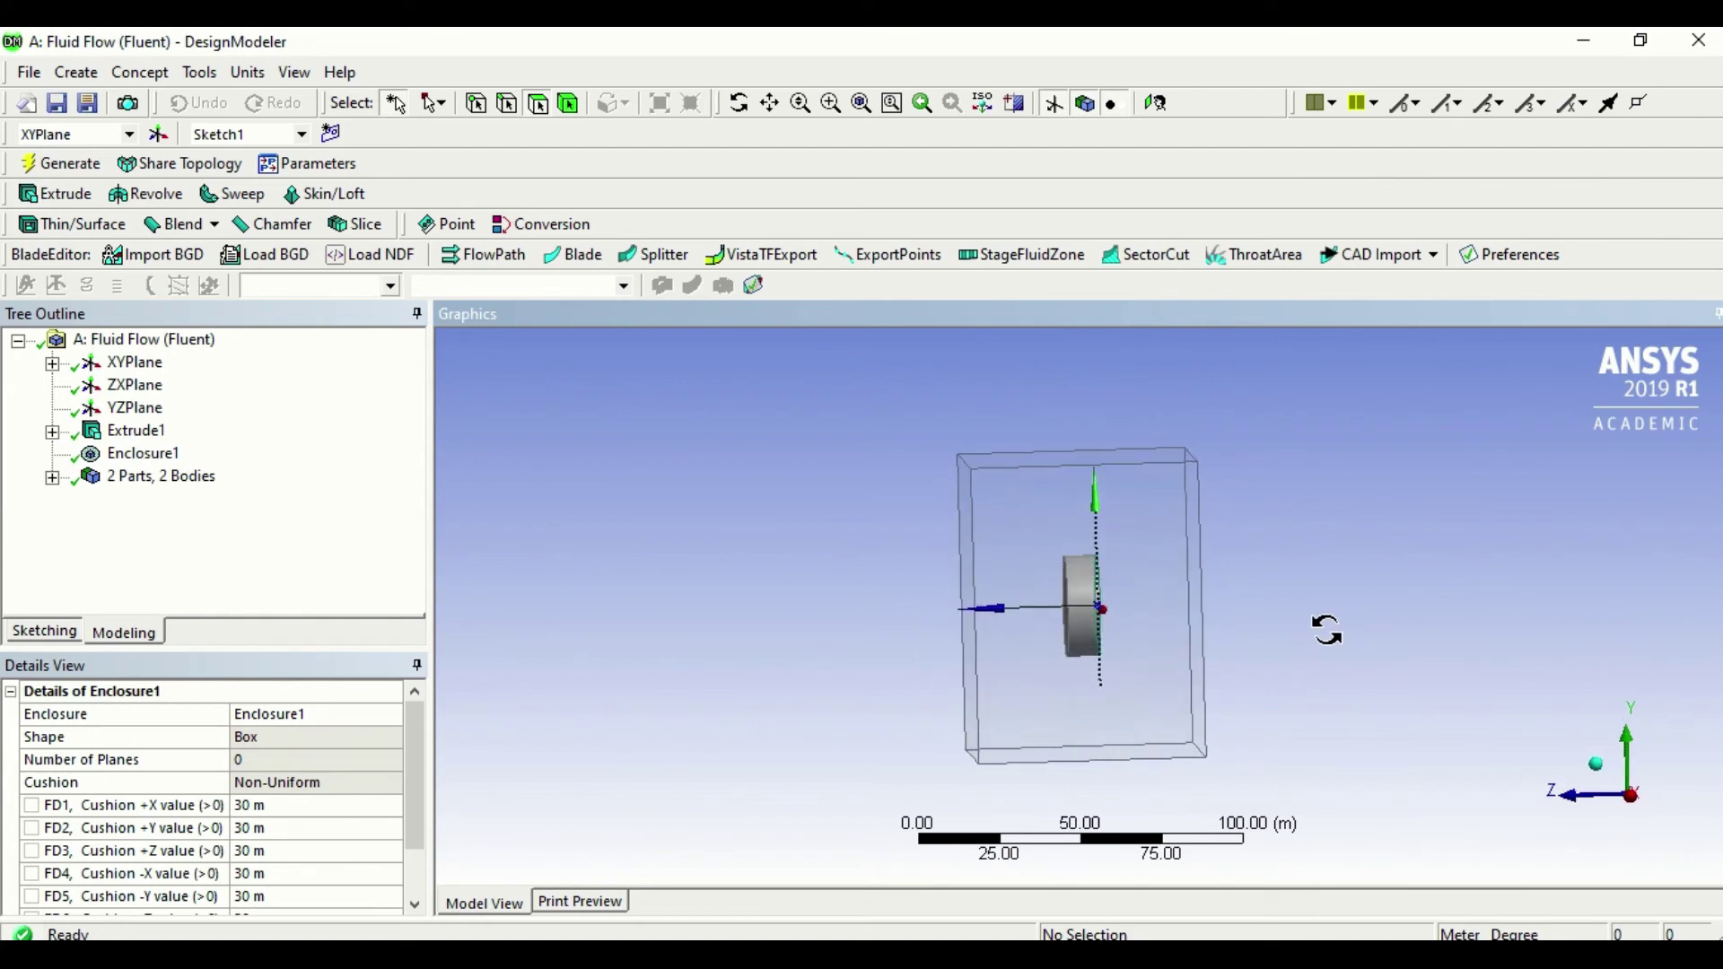
middle_click_drag(896, 585, 1082, 579)
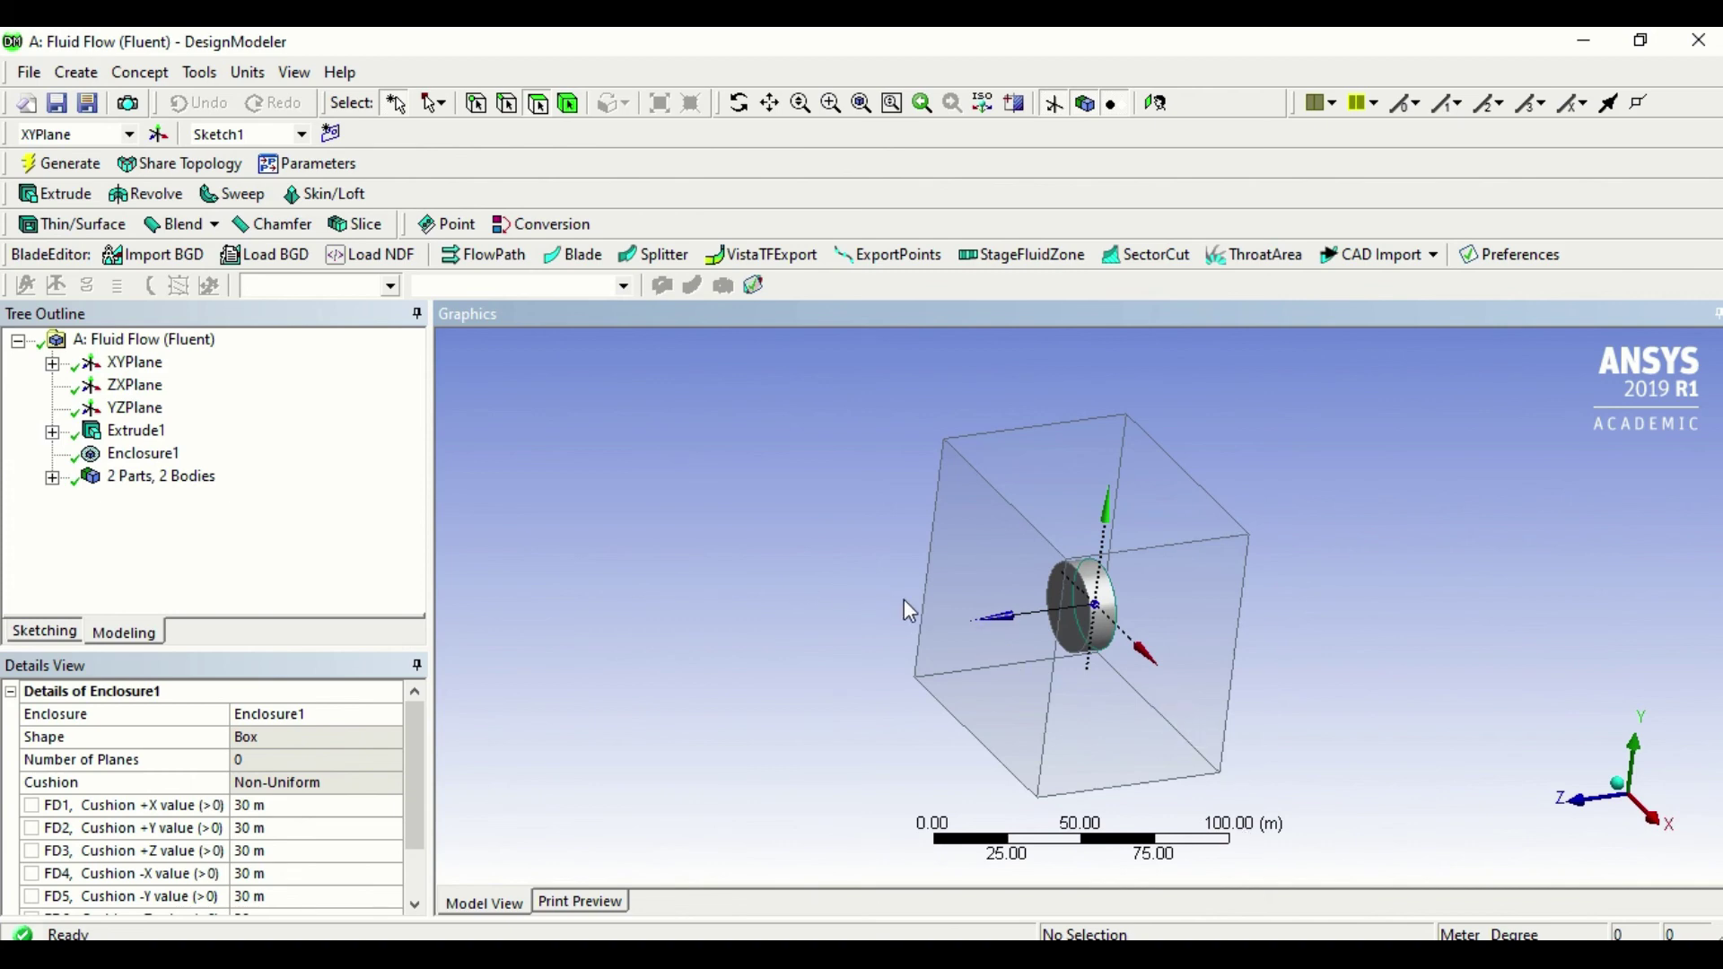
middle_click_drag(903, 603, 842, 592)
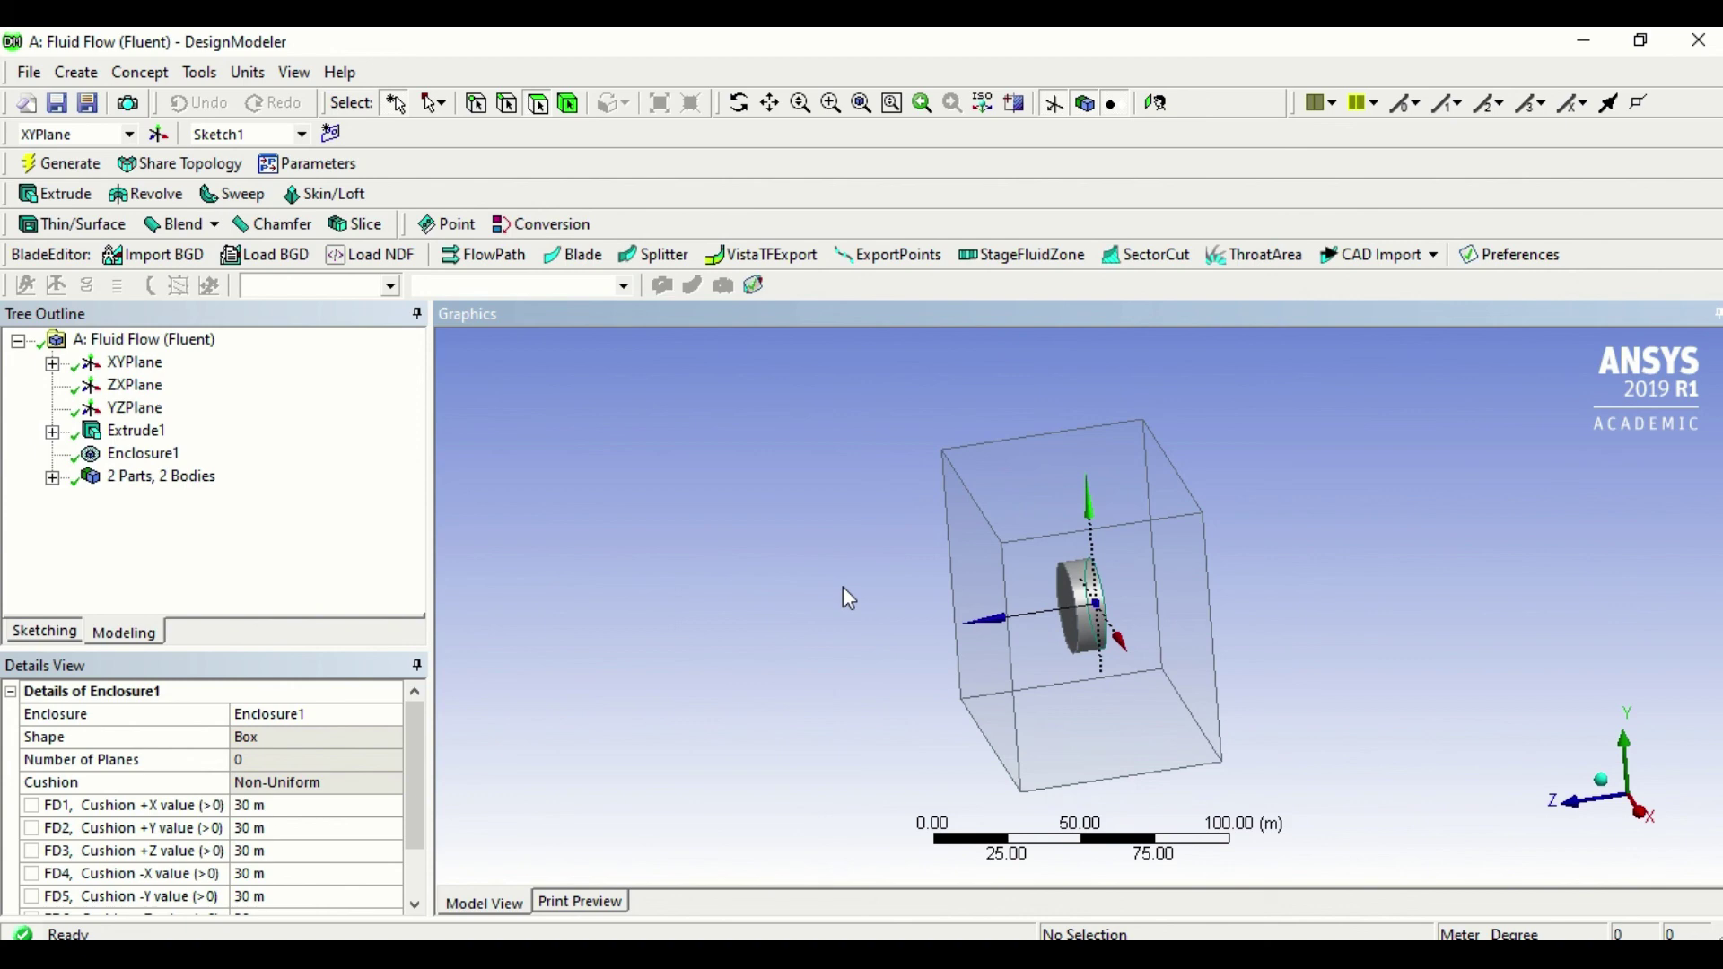
left_click(1695, 45)
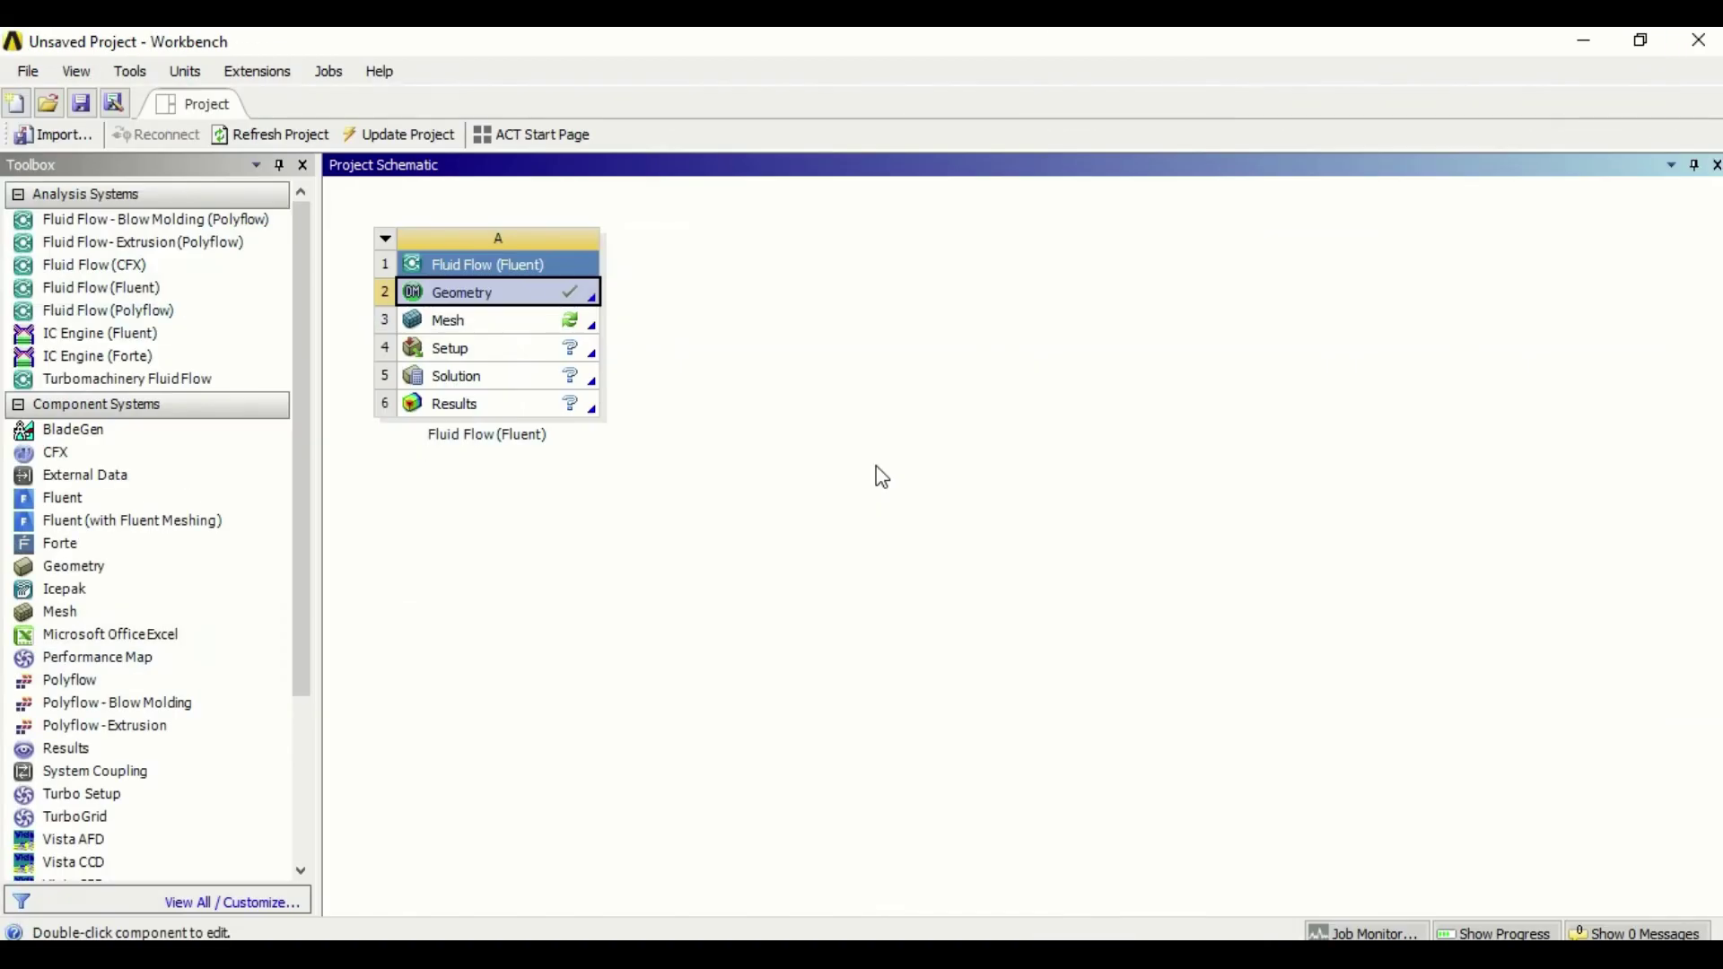